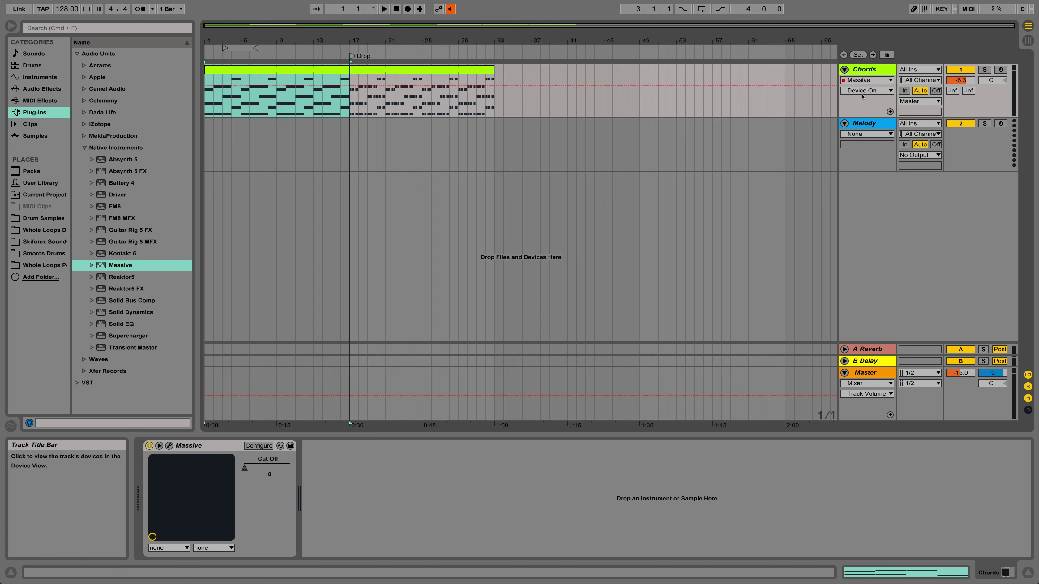
Insert a new MIDI track below Chords and rename it Melody.
right_click(863, 69)
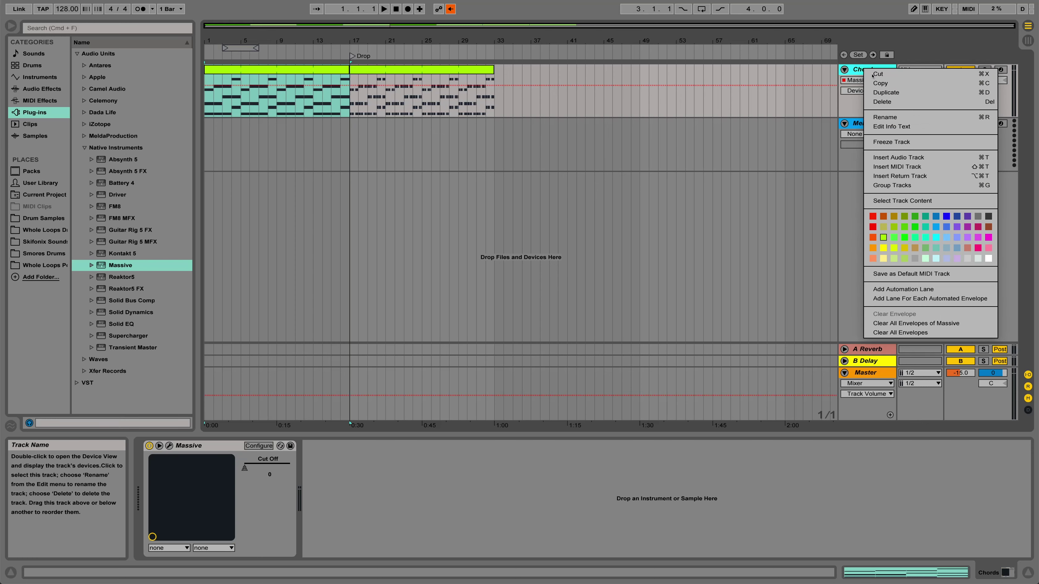
left_click(887, 166)
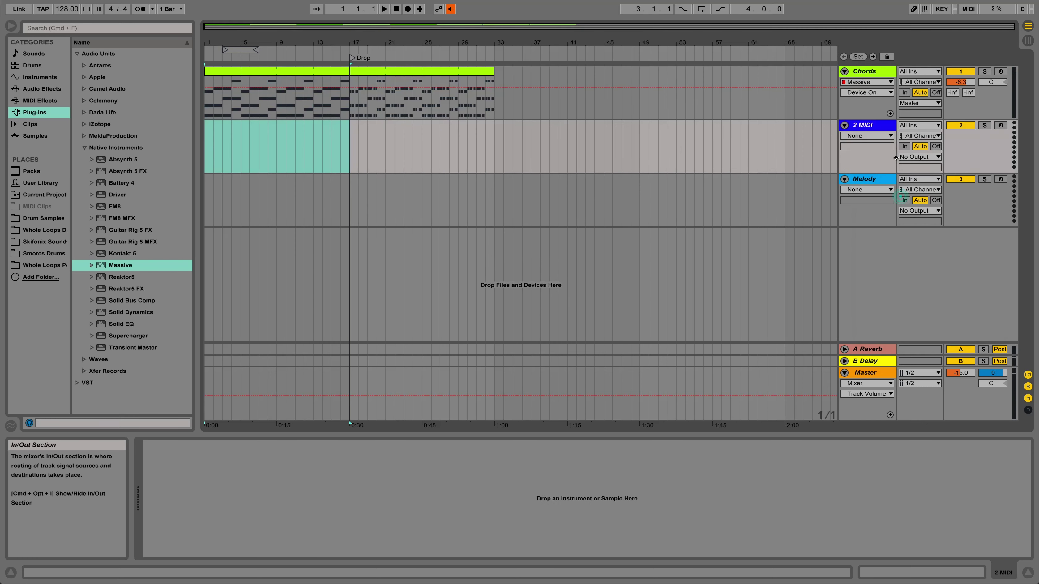
right_click(886, 125)
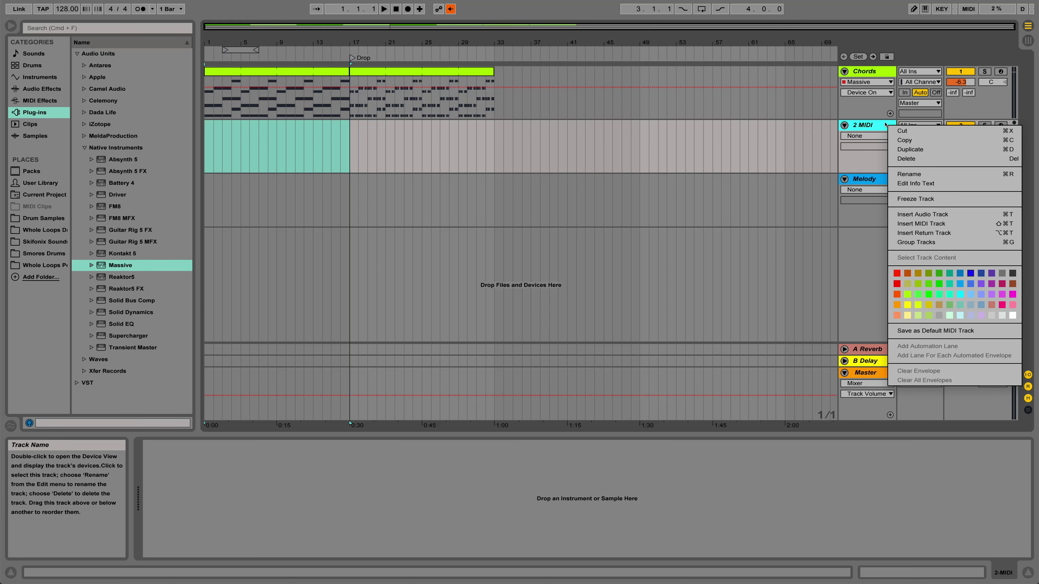
left_click(907, 169)
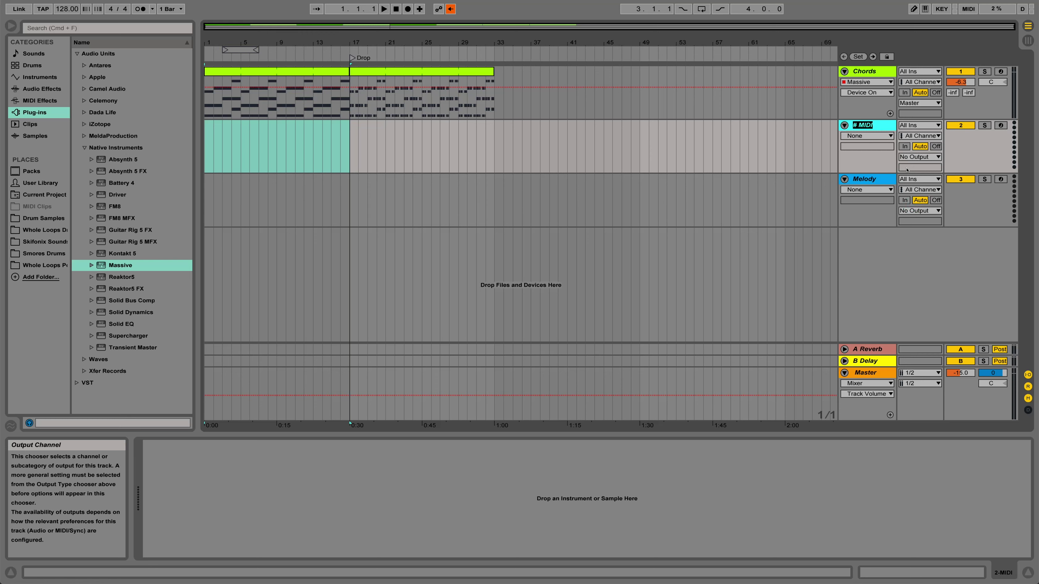
type("Melody")
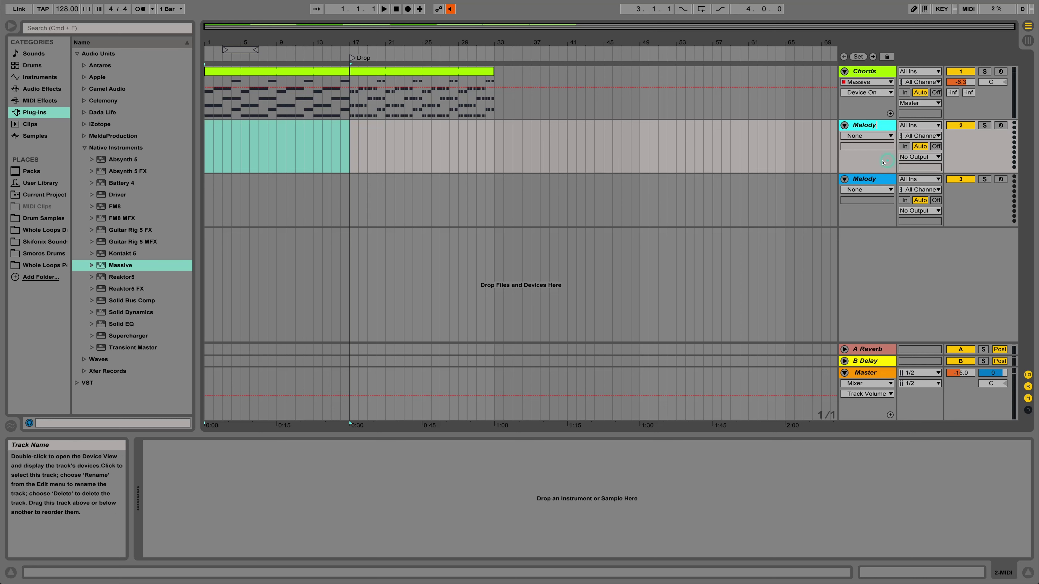
Delete the duplicate Melody track, leaving one Melody track under Chords.
left_click(876, 179)
left_click(869, 125)
right_click(863, 125)
left_click(870, 155)
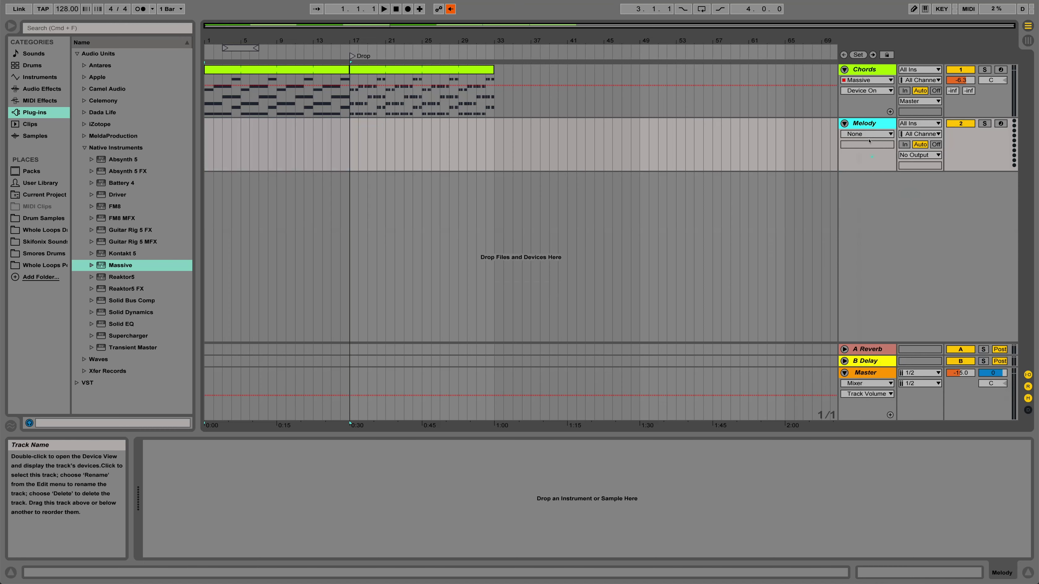
left_click(767, 147)
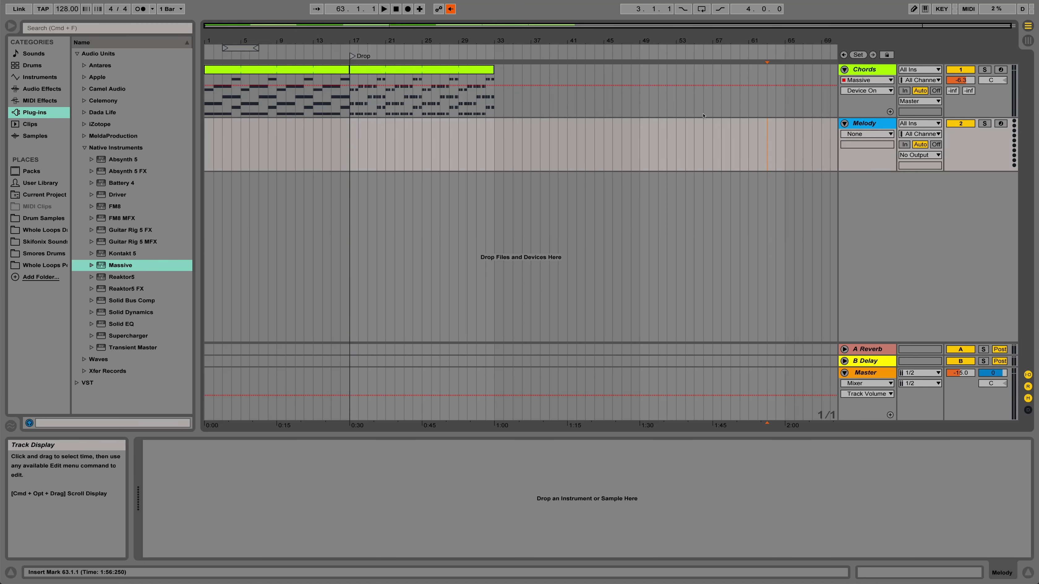
Copy the first Chords clip and paste it at bar 1 of the Melody track.
left_click(328, 69)
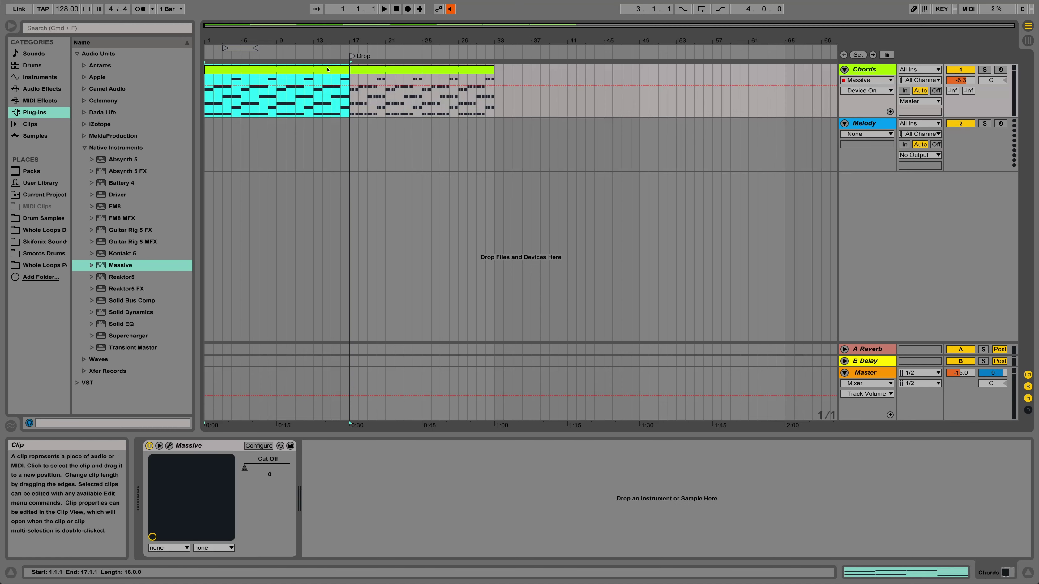
right_click(328, 69)
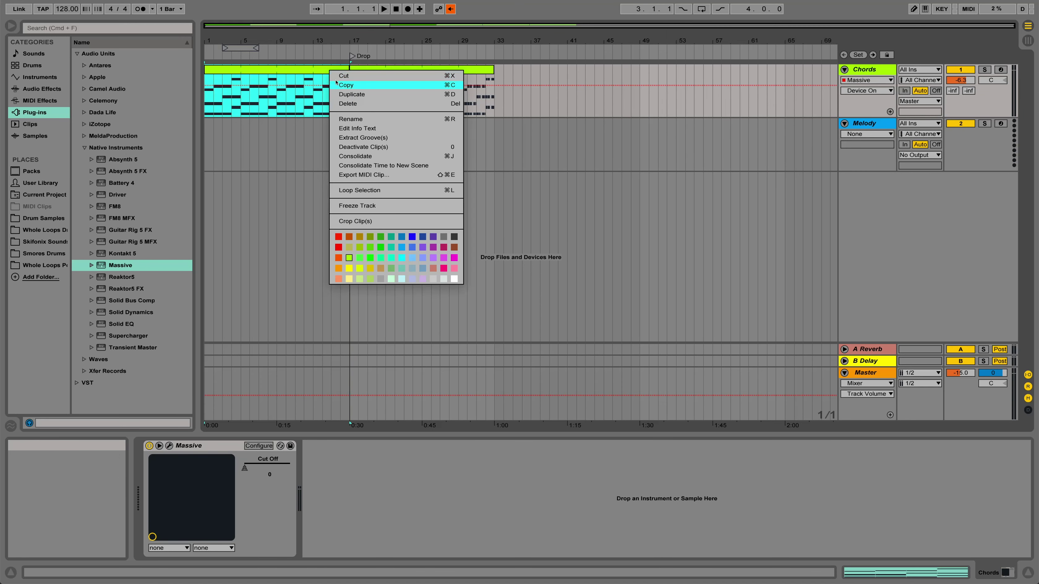
left_click(346, 85)
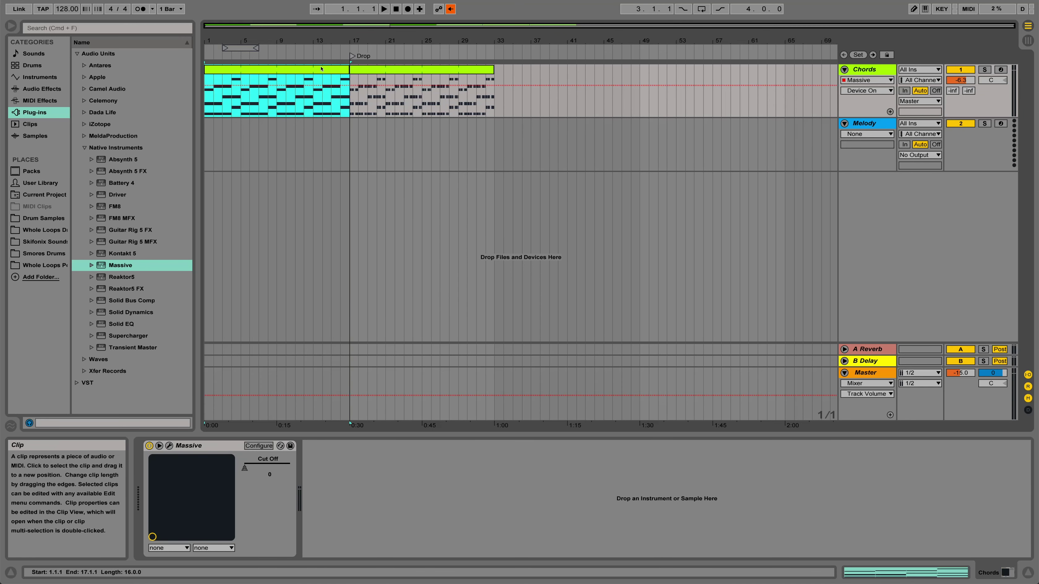
right_click(205, 139)
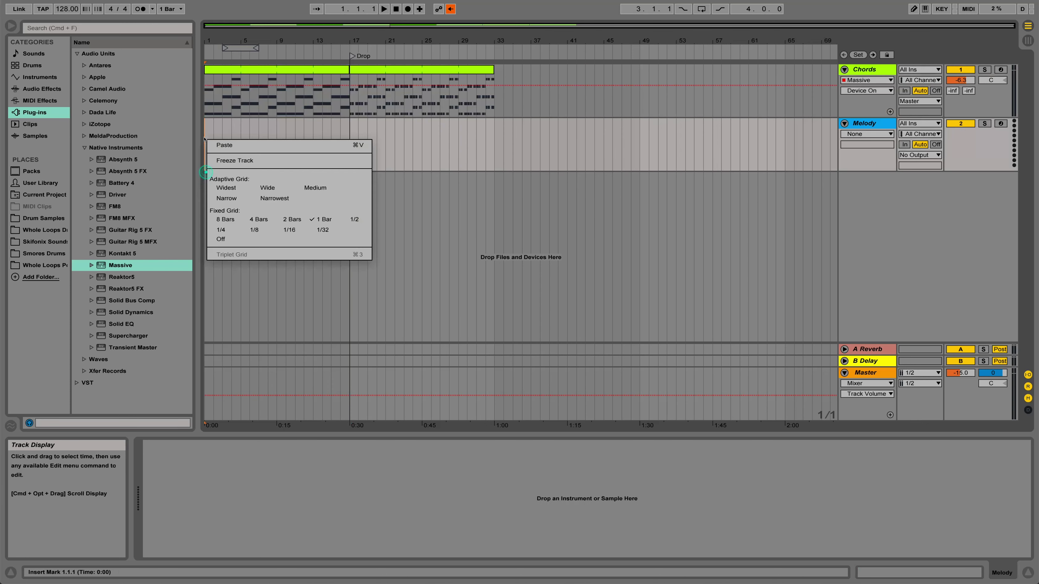
left_click(218, 145)
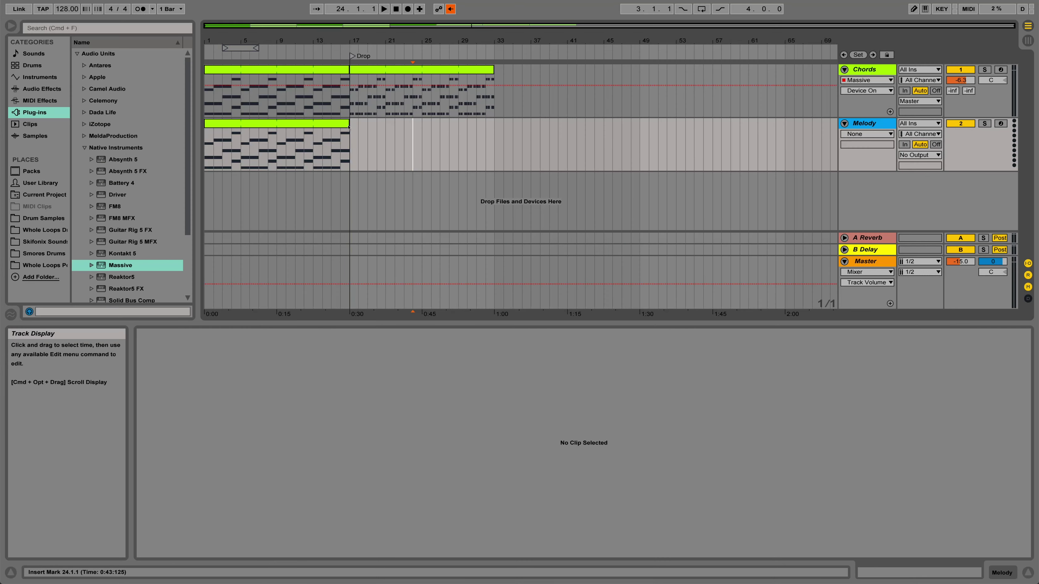
Open the pasted Melody clip in the piano roll to view its twelve C3–A#3 chord notes.
double_click(313, 125)
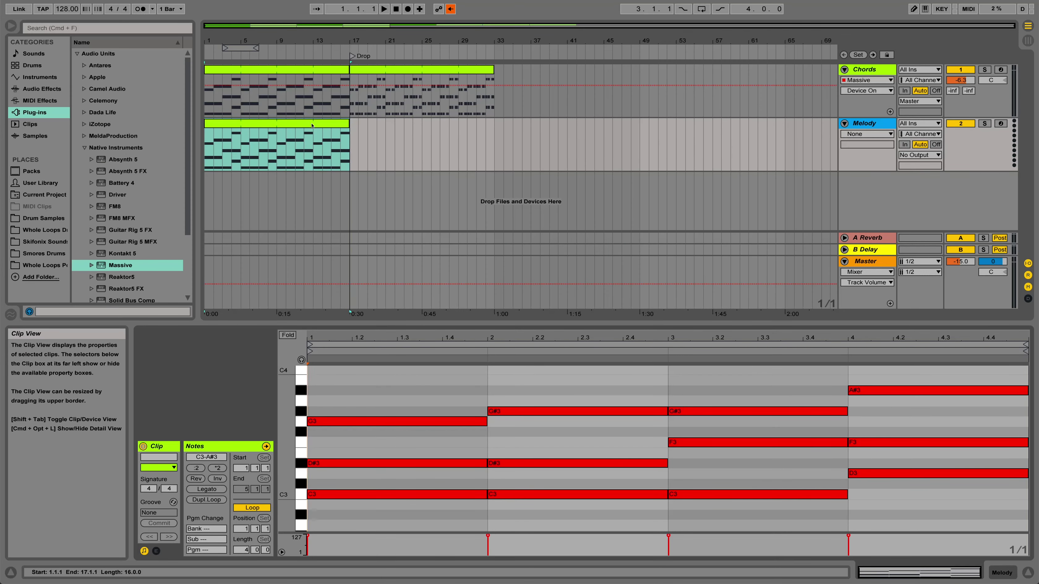
left_click(391, 407)
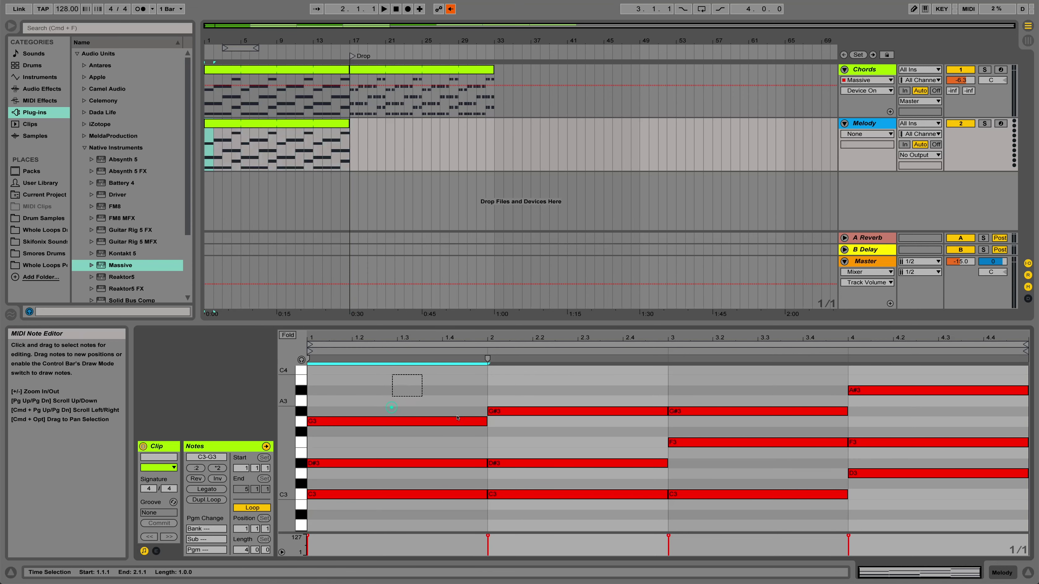
left_click_drag(483, 428, 864, 500)
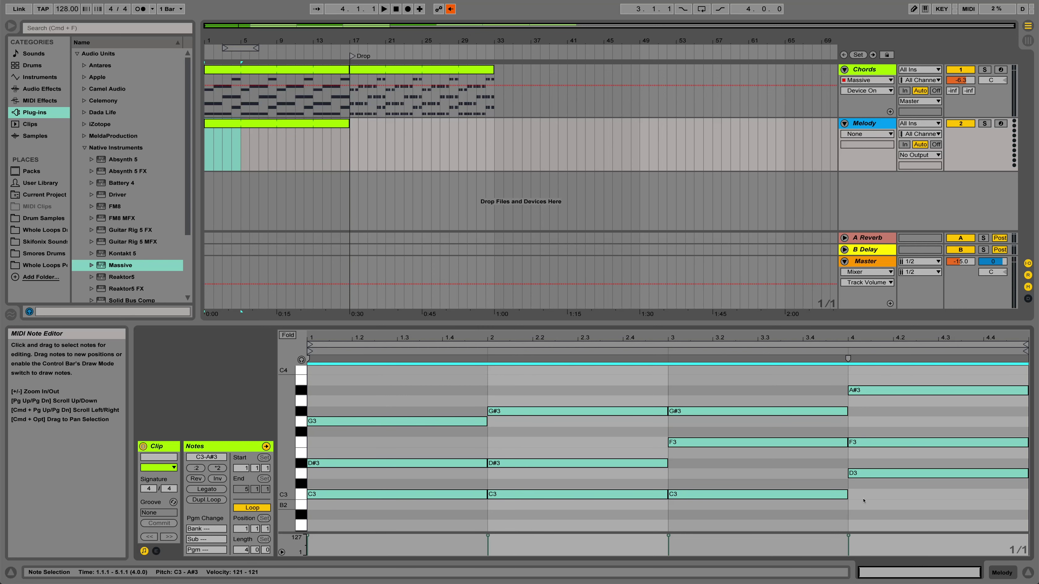
left_click(624, 391)
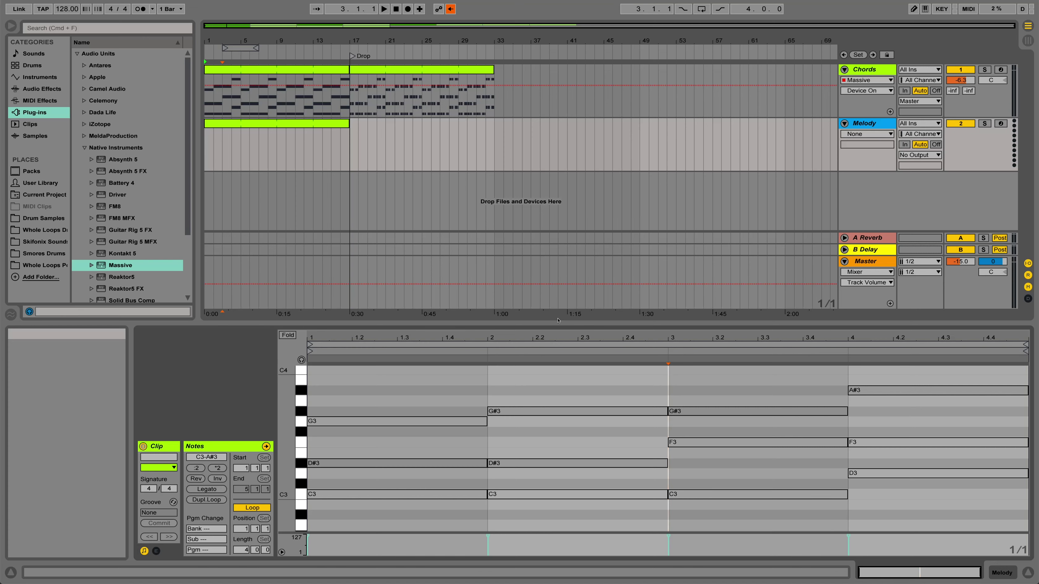
left_click(288, 335)
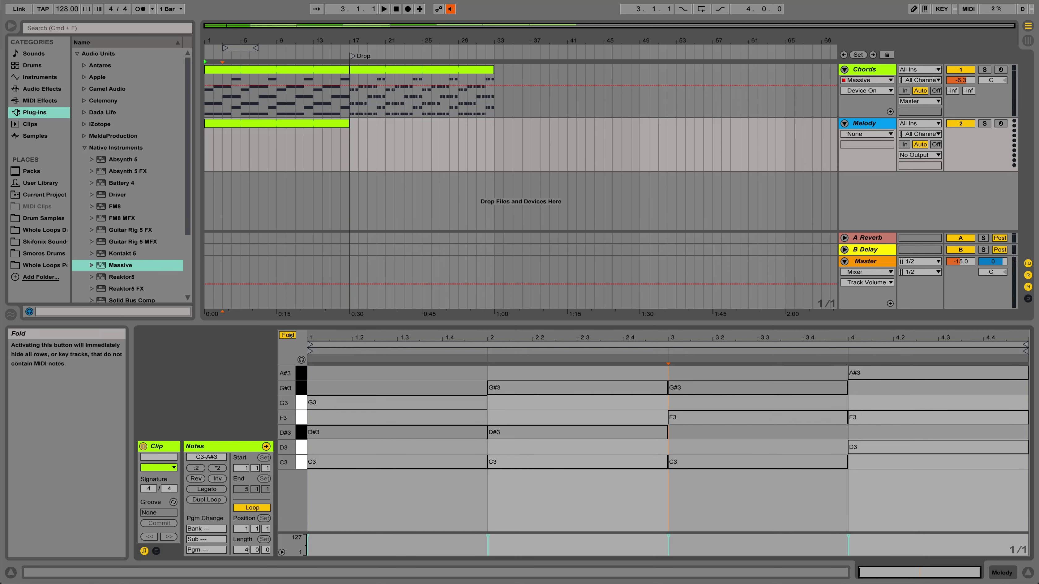
left_click(290, 335)
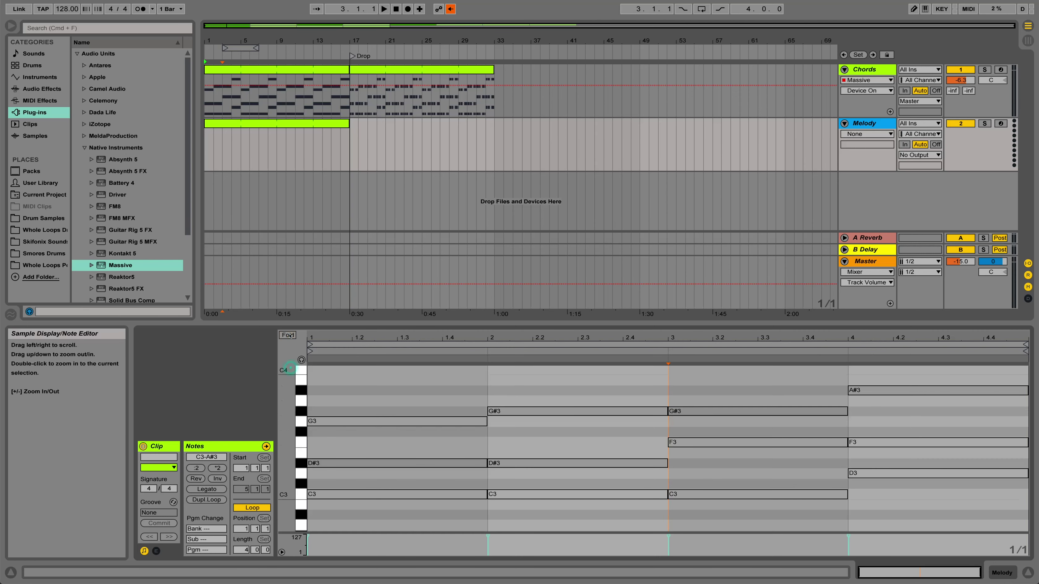
Switch the piano roll to a fixed 1/8 grid and enlarge the note editor upward.
right_click(388, 381)
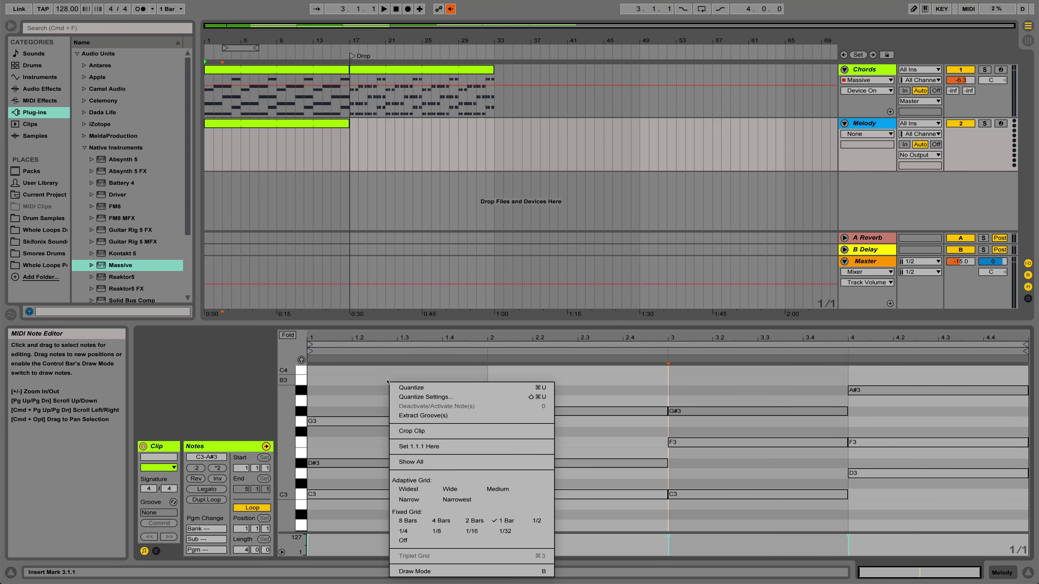
left_click(449, 528)
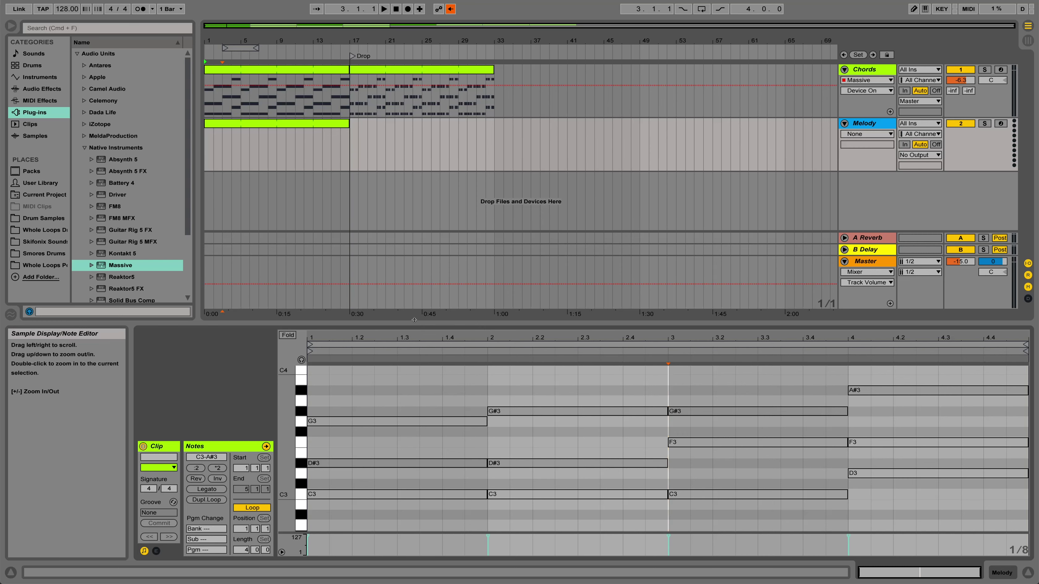
left_click_drag(421, 324, 421, 236)
scroll(289, 306, "up", 10)
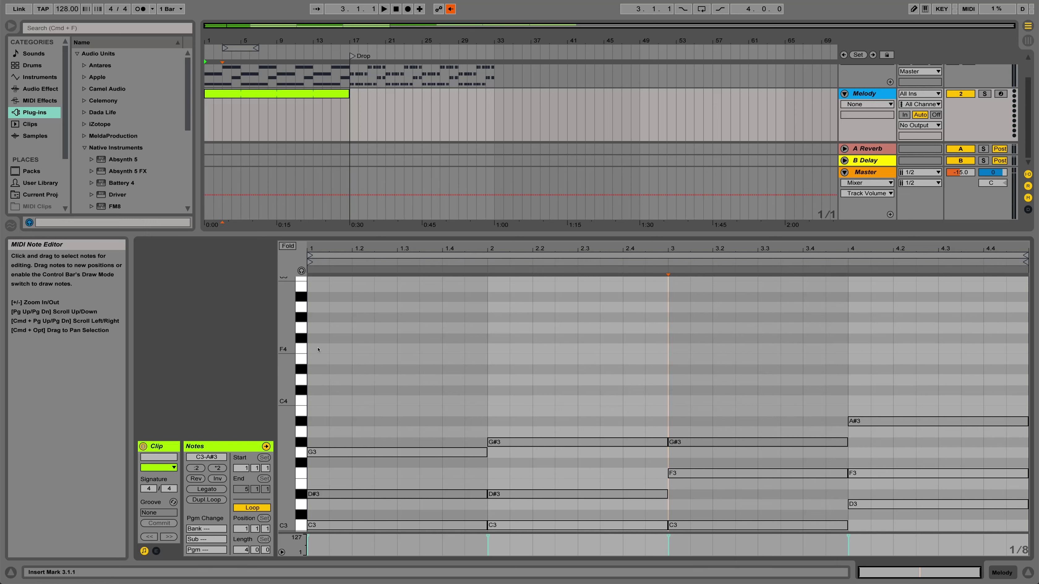
left_click_drag(368, 393, 379, 531)
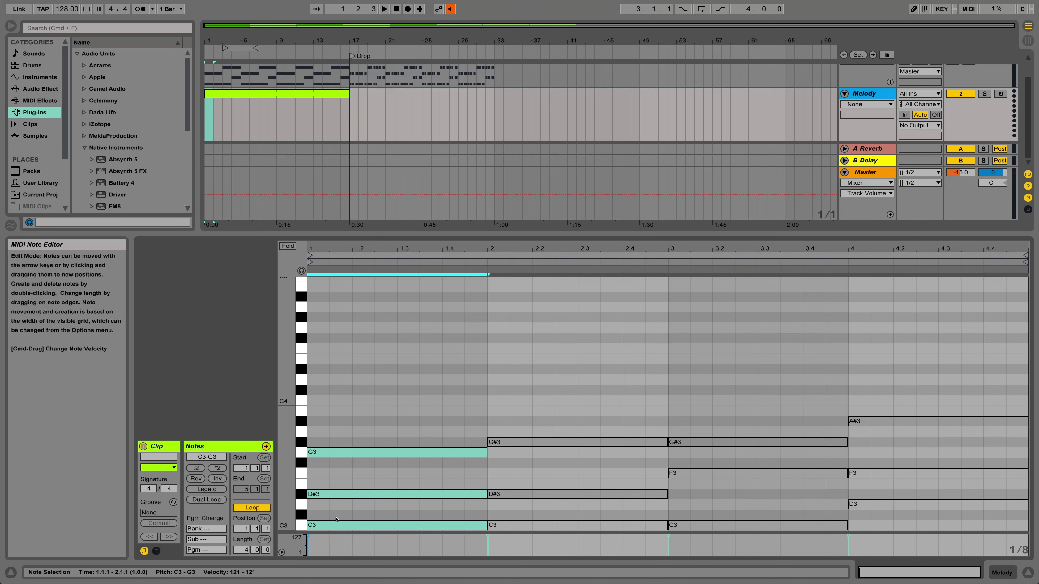
left_click(344, 452)
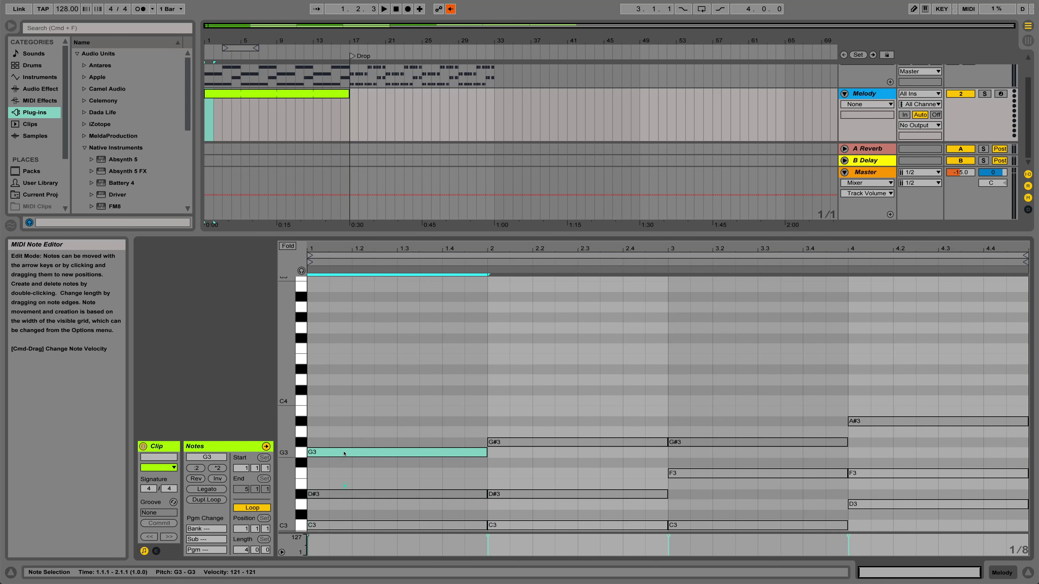
left_click(351, 433)
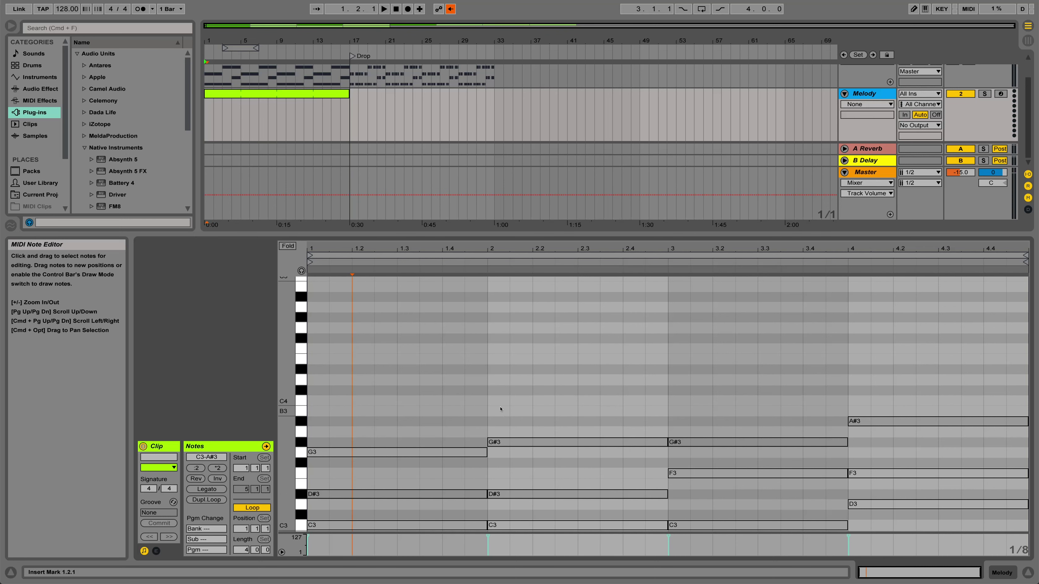
mouse_move(489, 398)
left_mouse_down()
mouse_move(658, 394)
mouse_move(576, 524)
left_mouse_up()
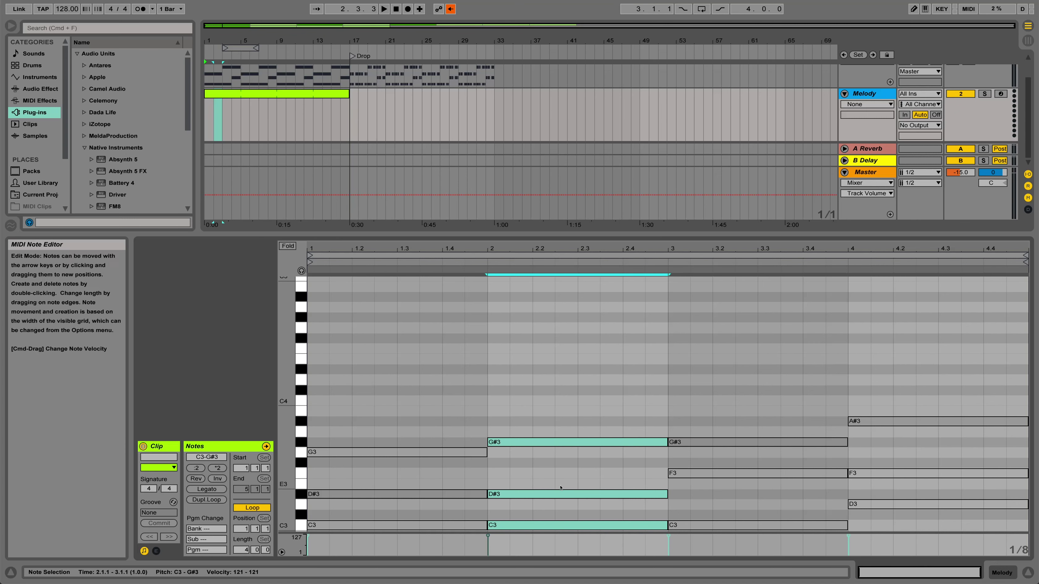
left_click(713, 465)
left_click_drag(712, 465, 705, 528)
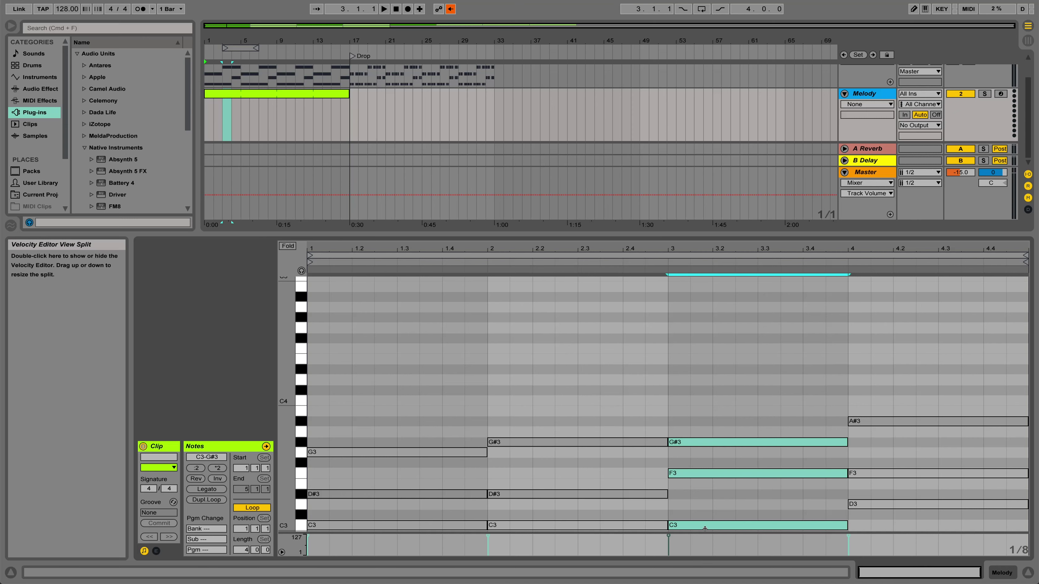
left_click_drag(875, 405, 874, 516)
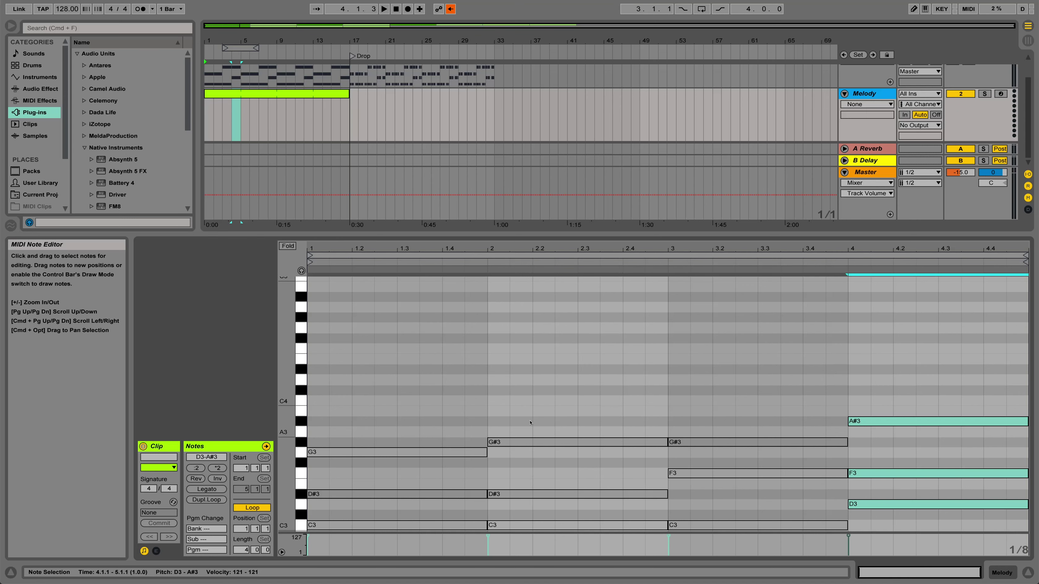
left_click(511, 433)
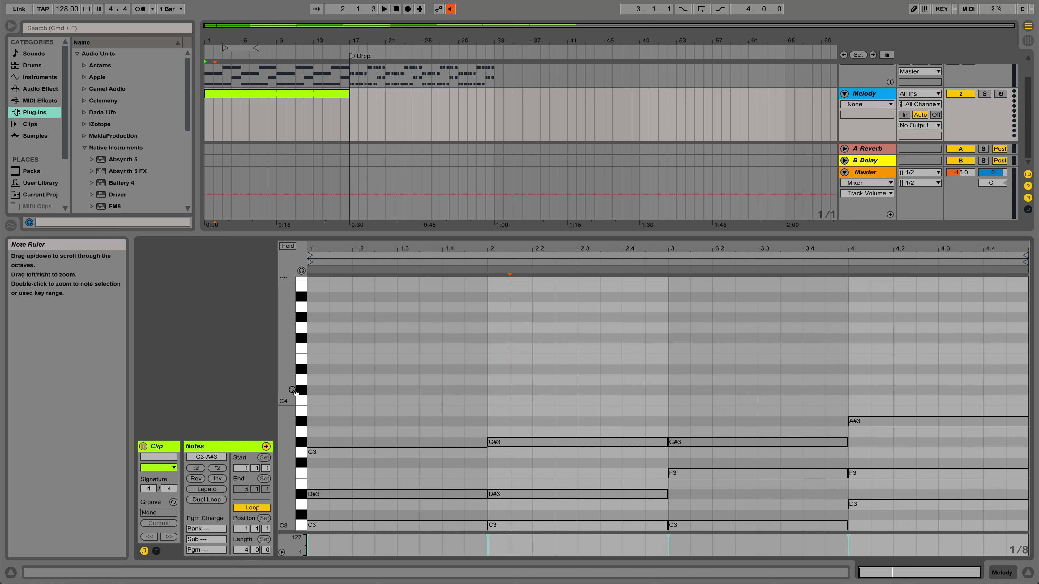
scroll(368, 389, "down", 3)
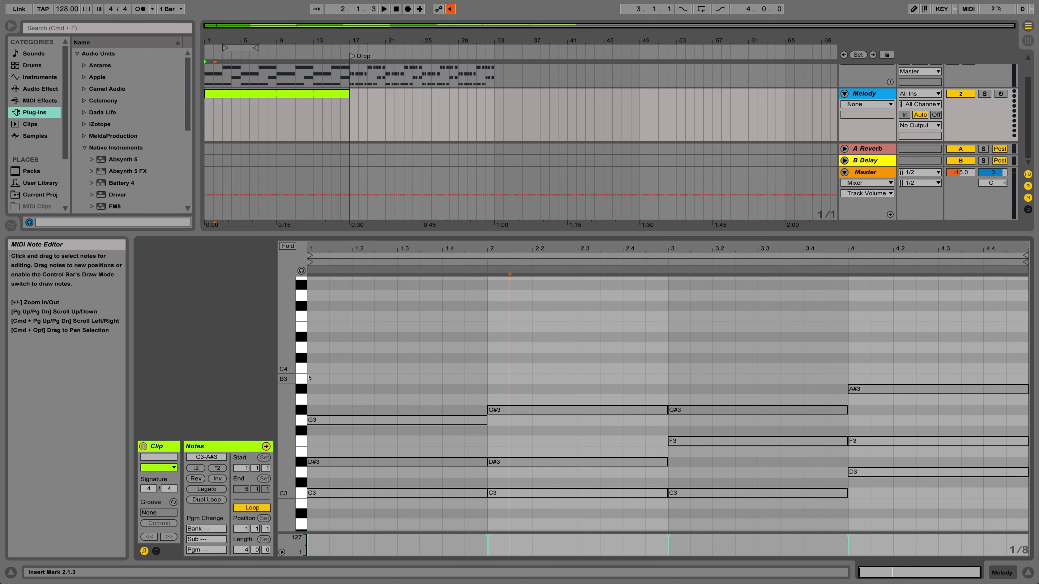
scroll(302, 376, "up", 2)
left_click(263, 346)
left_click(188, 133)
Drag Massive onto the Melody track, then close its plugin window.
scroll(186, 123, "down", 3)
left_click(120, 158)
left_click_drag(120, 158, 309, 117)
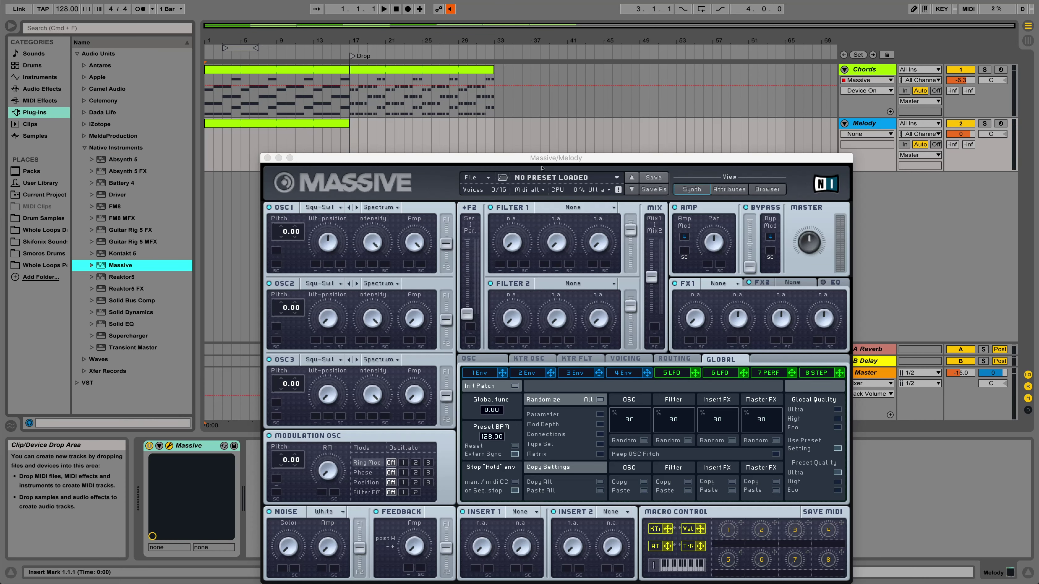
left_click(268, 157)
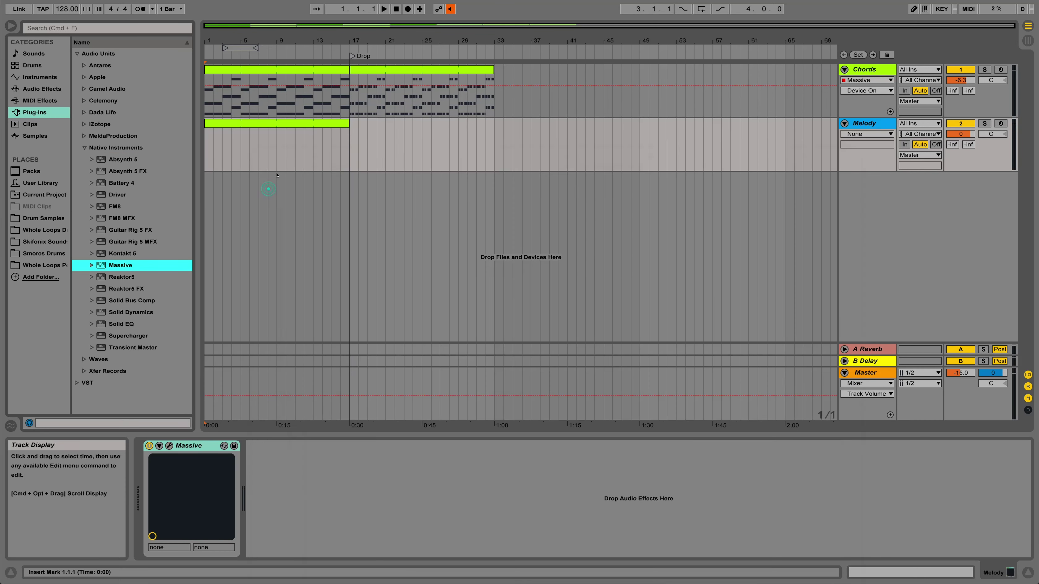
Open the Melody clip and draw bar 1's lead notes: D#4, G4, D#4, C4, D#4.
double_click(266, 132)
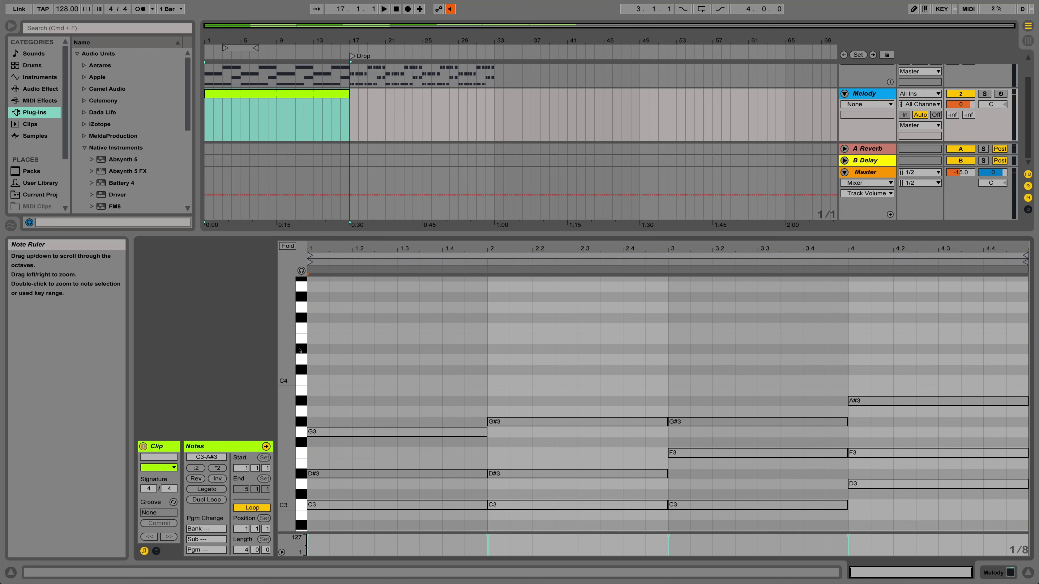
double_click(315, 349)
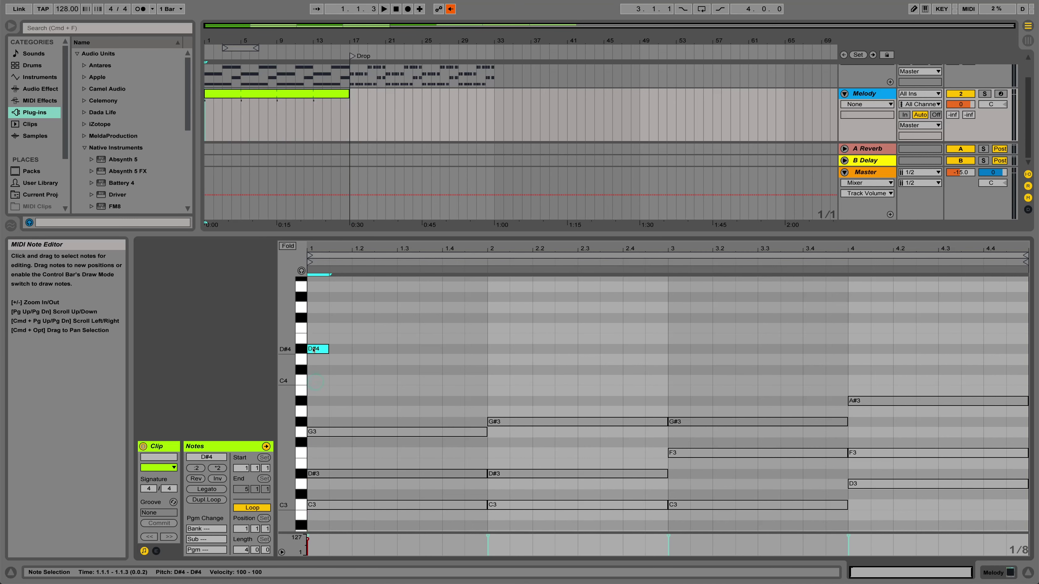
double_click(332, 306)
left_click_drag(349, 306, 374, 307)
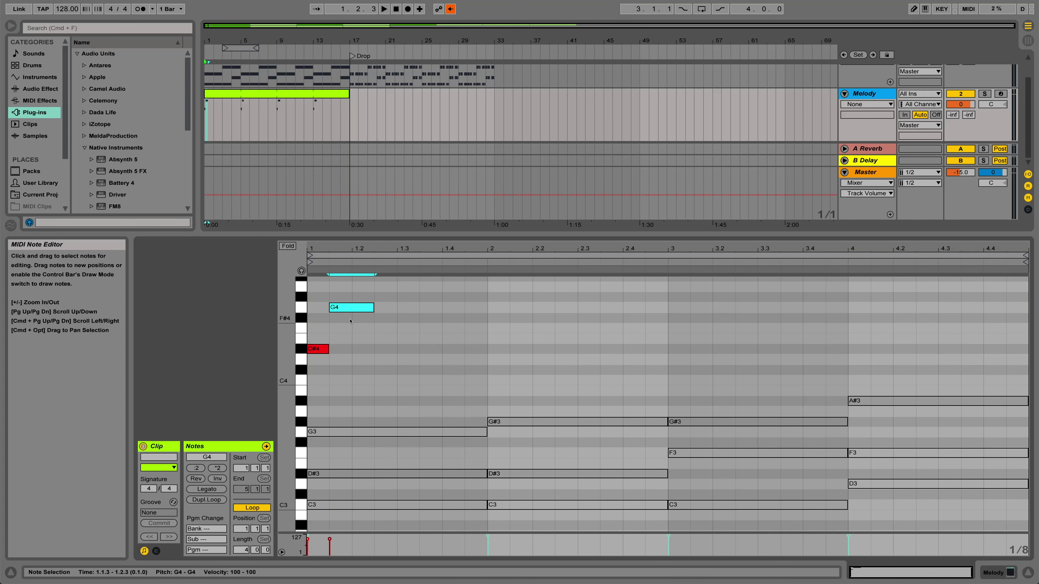
double_click(381, 348)
double_click(404, 379)
left_click_drag(419, 377, 442, 378)
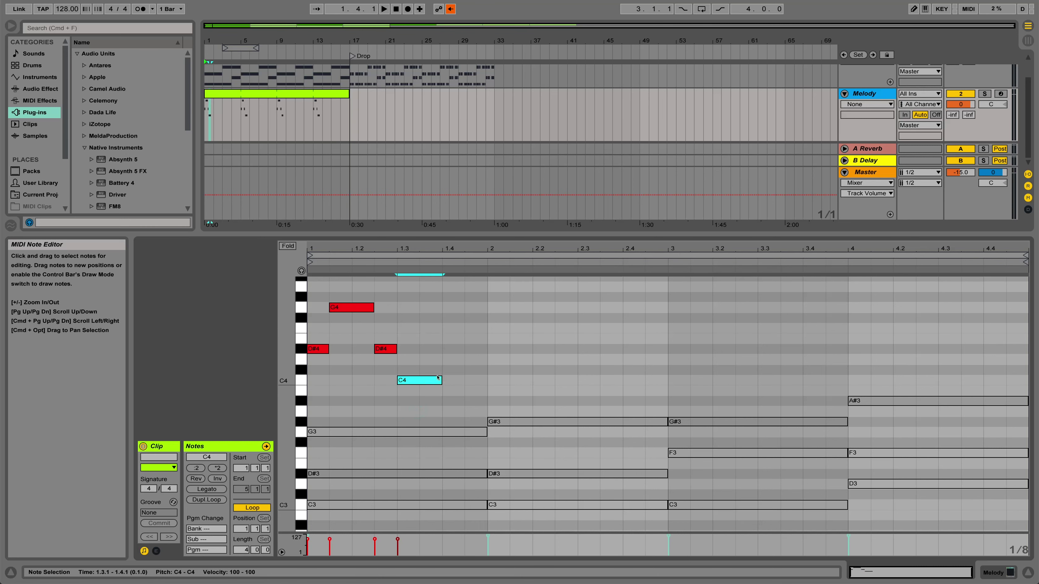
double_click(454, 348)
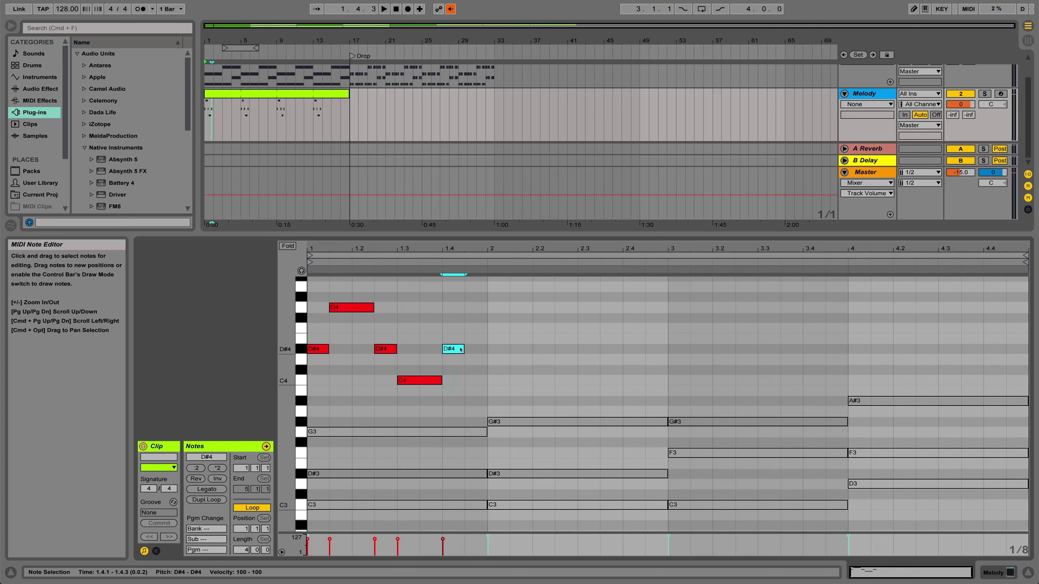
left_click_drag(462, 348, 488, 349)
Draw bar 2's lead notes: D#4, G#4, D#4, C4, D#4, lengthening G#4 and C4.
left_click_drag(501, 336, 546, 530)
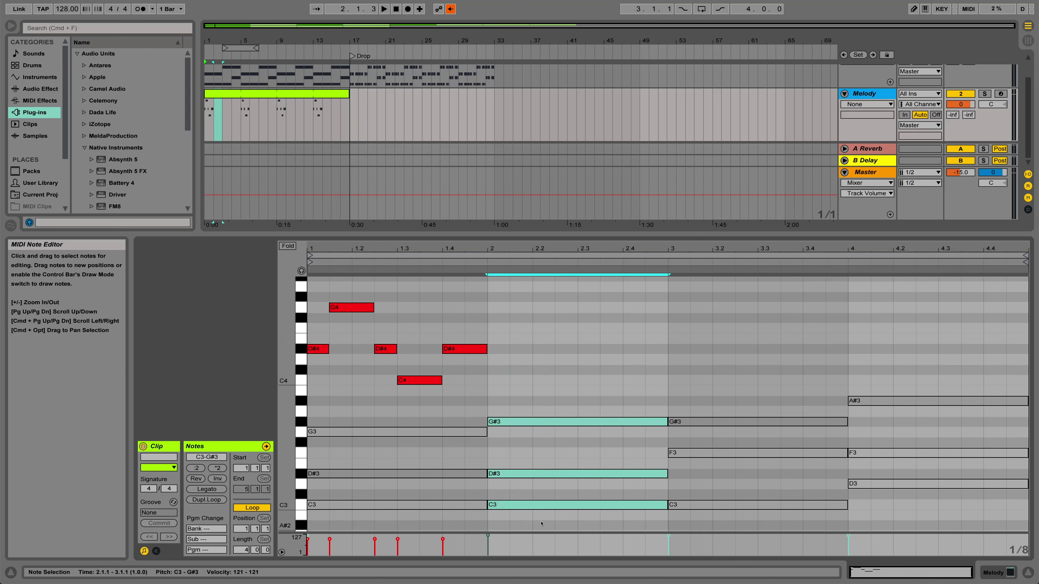
double_click(495, 351)
double_click(517, 297)
left_click_drag(531, 301, 554, 302)
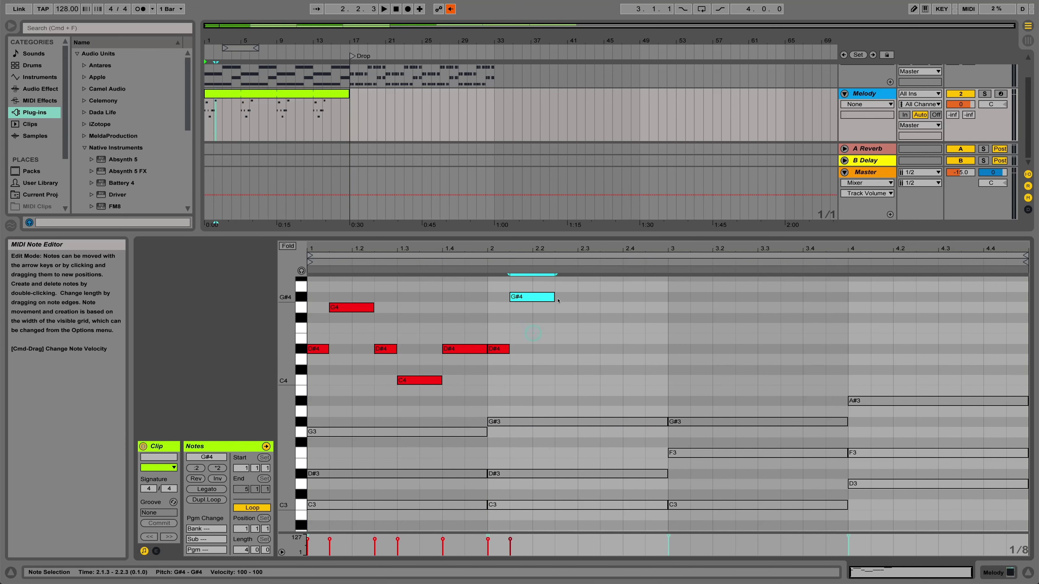
double_click(563, 348)
double_click(587, 380)
left_click_drag(599, 379, 667, 348)
double_click(638, 349)
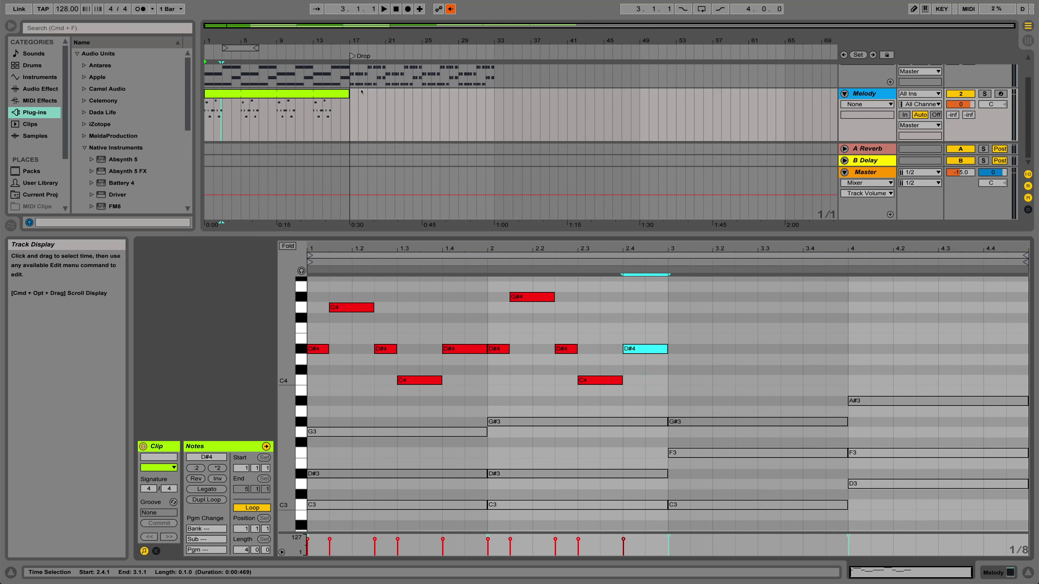
Play back the Melody clip to hear the first two bars, then stop.
left_click(310, 93)
key("space")
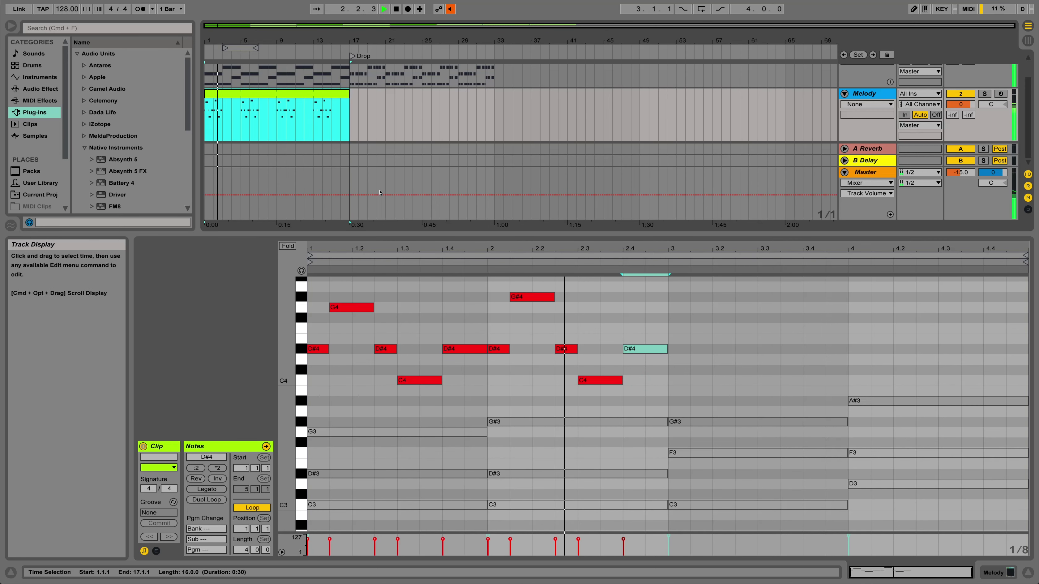
key("space")
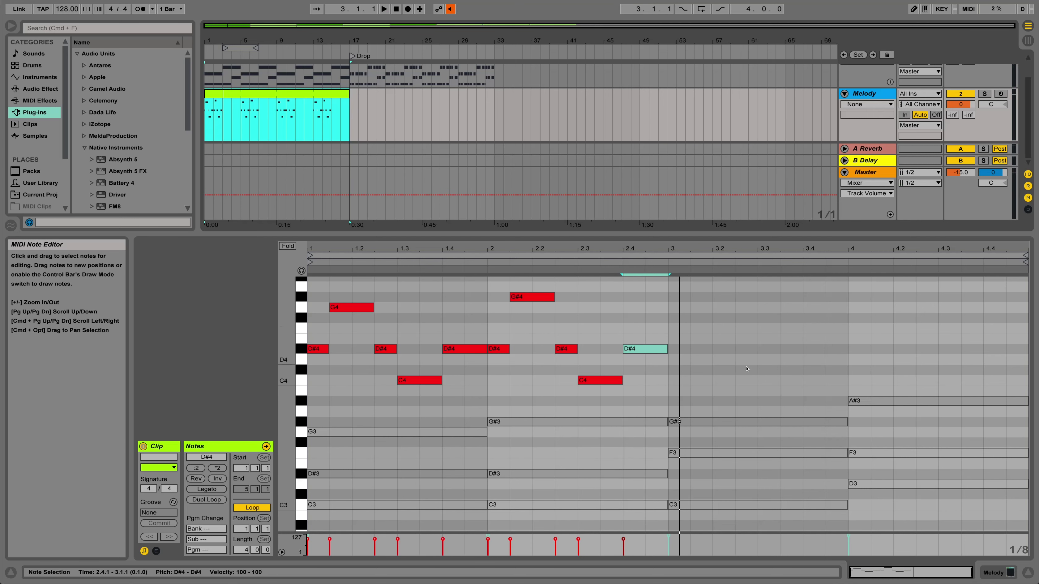
Draw bar 3's lead notes: F4, G#4, F4, C4, F4, lengthening G#4, C4 and the last F4.
left_click_drag(671, 330, 747, 511)
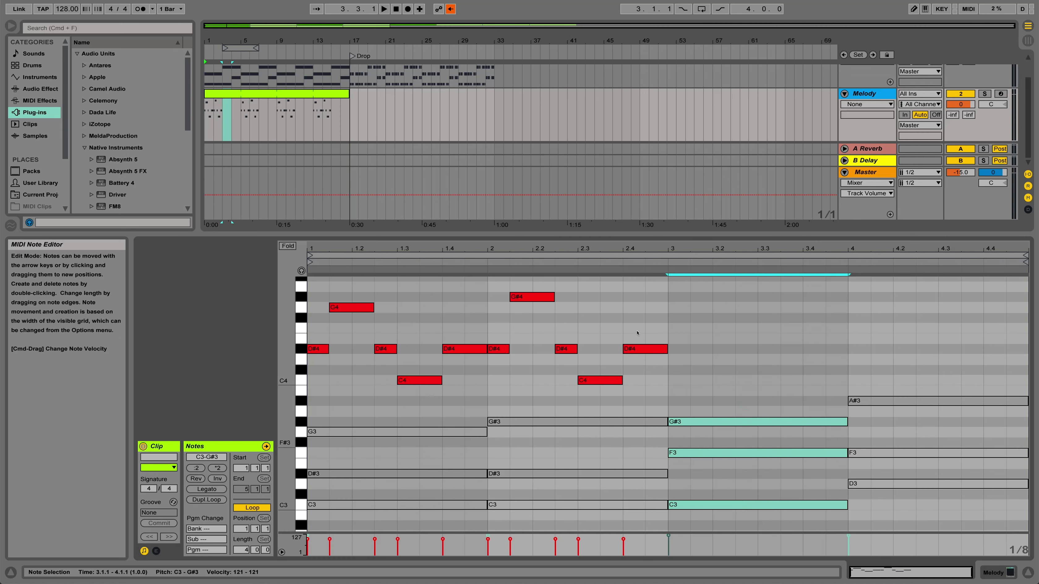
double_click(674, 328)
double_click(707, 298)
left_click_drag(711, 297, 736, 297)
double_click(741, 329)
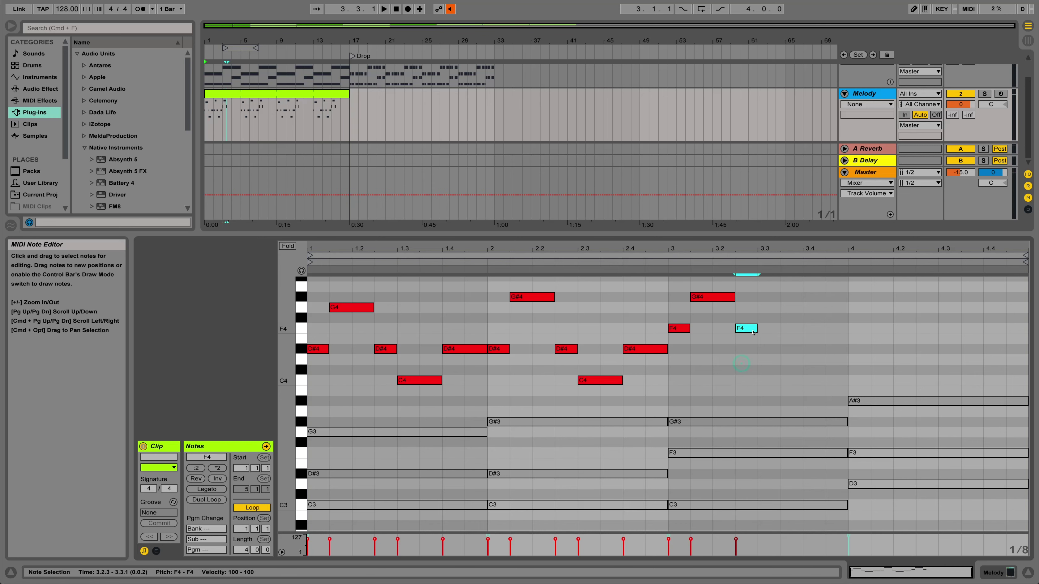
double_click(764, 379)
left_click_drag(778, 379, 802, 380)
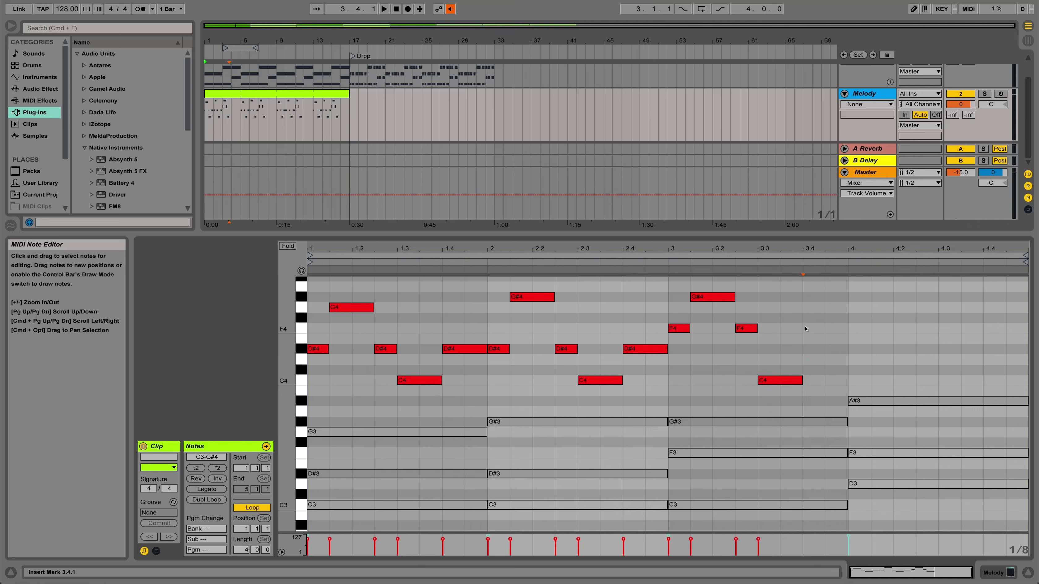
double_click(812, 328)
left_click_drag(823, 328, 849, 328)
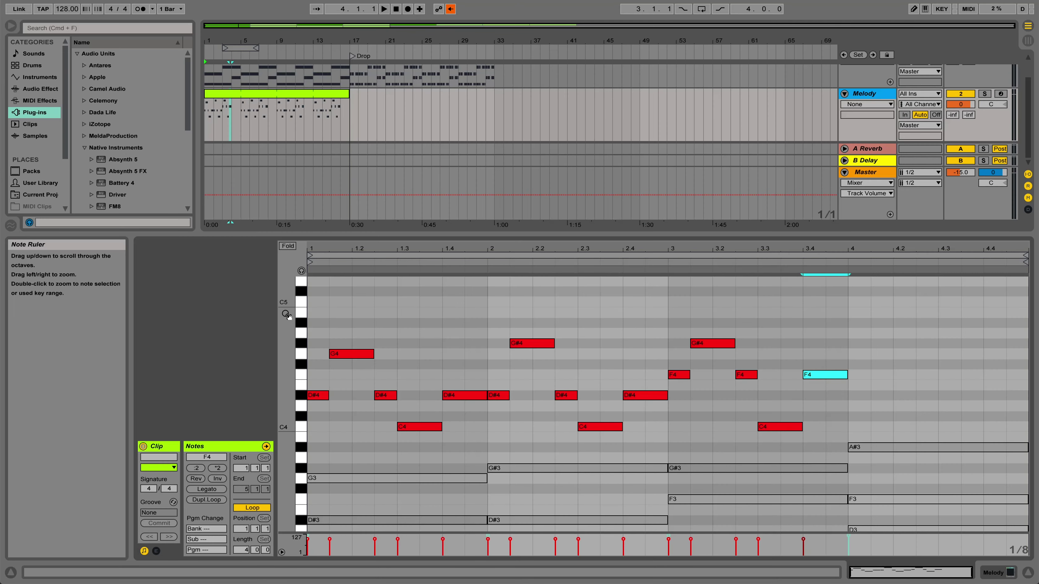
mouse_move(286, 315)
left_mouse_down()
mouse_move(286, 356)
mouse_move(286, 313)
left_mouse_up()
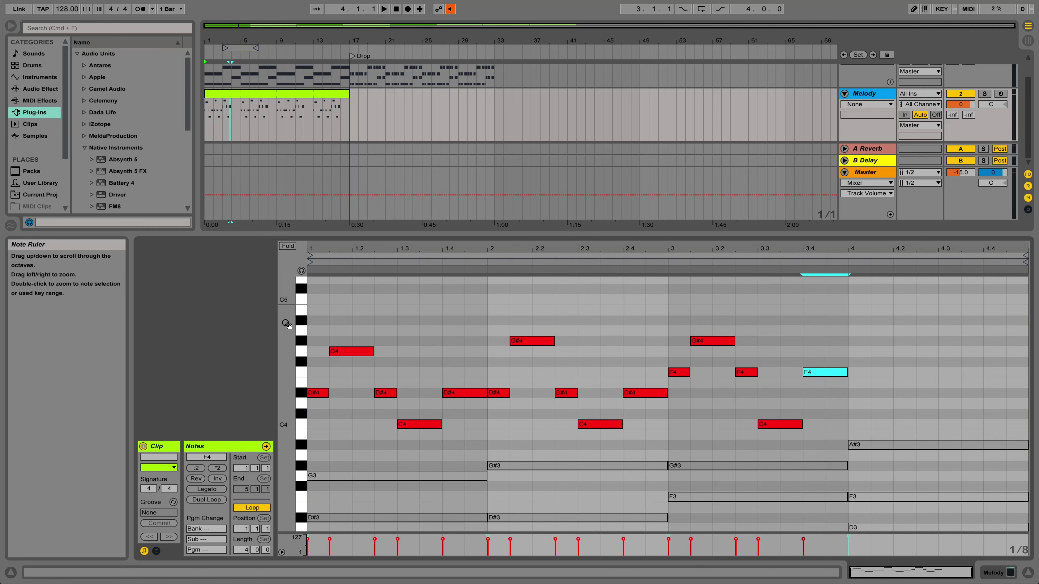
left_click_drag(286, 323, 287, 287)
scroll(286, 323, "up", 5)
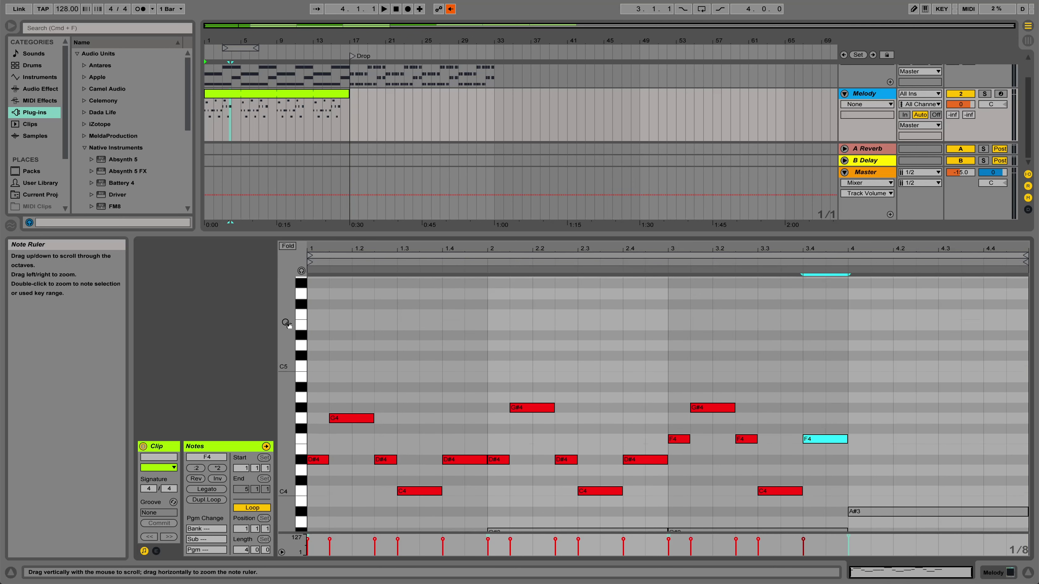
scroll(286, 323, "down", 2)
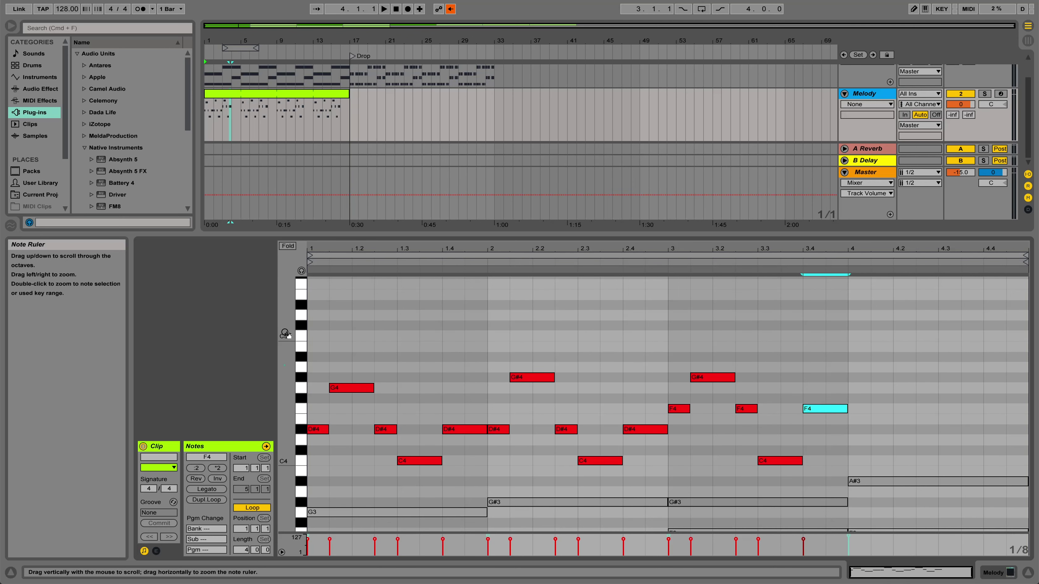
scroll(287, 333, "down", 5)
scroll(286, 333, "up", 5)
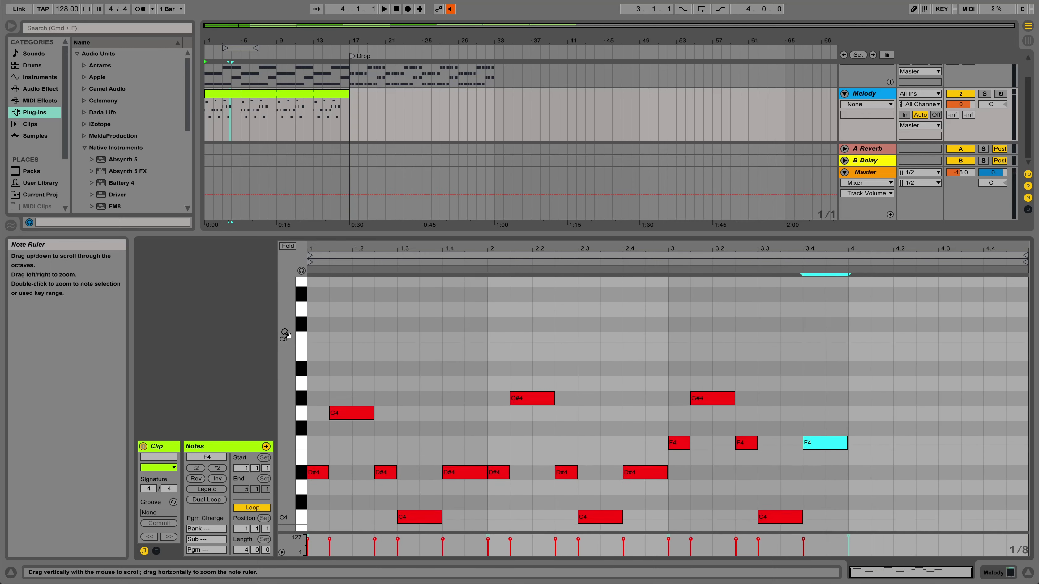
scroll(286, 333, "up", 1)
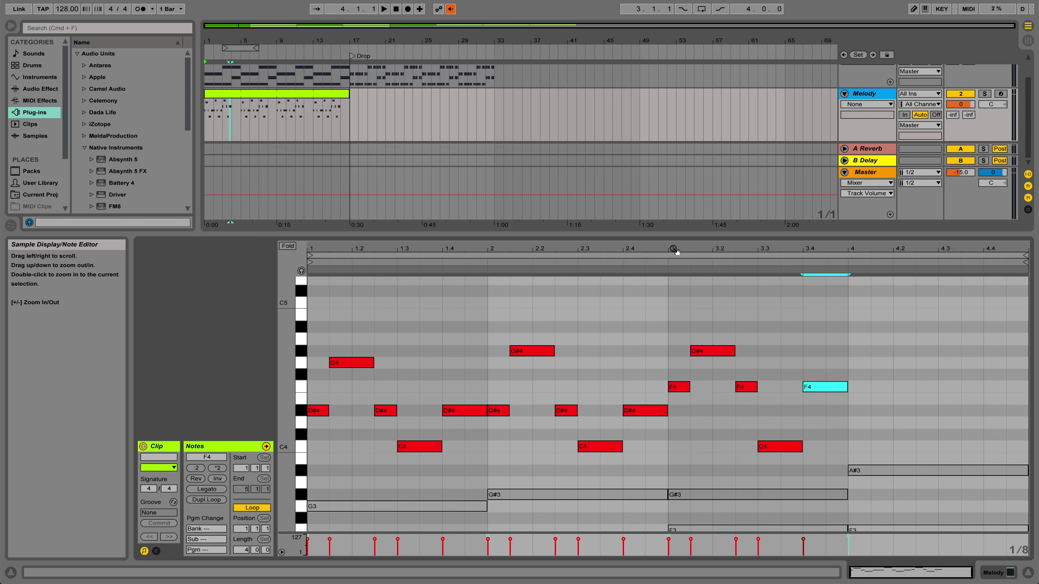
left_click_drag(675, 251, 674, 251)
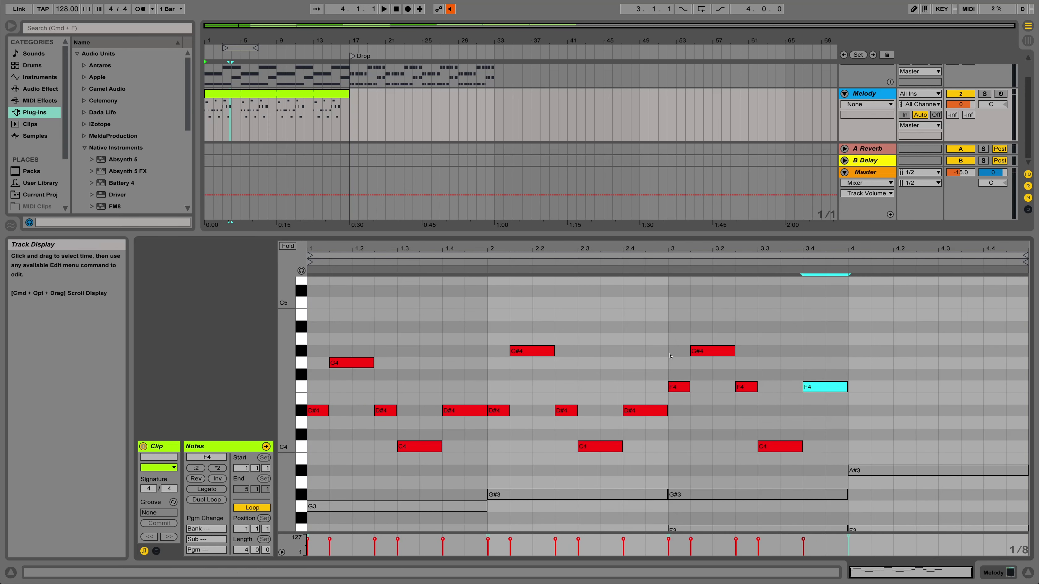
Draw bar 4's lead notes: A#4, F4, A#4, F4, D4, F4, D4, lengthening the first F4.
left_click(850, 334)
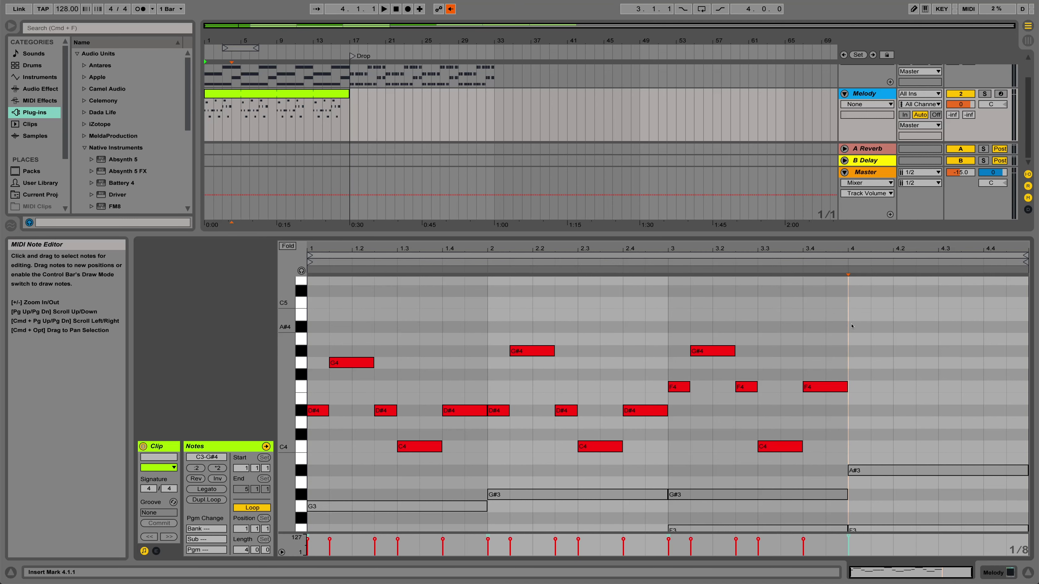
double_click(852, 326)
double_click(888, 387)
left_click_drag(895, 386, 916, 386)
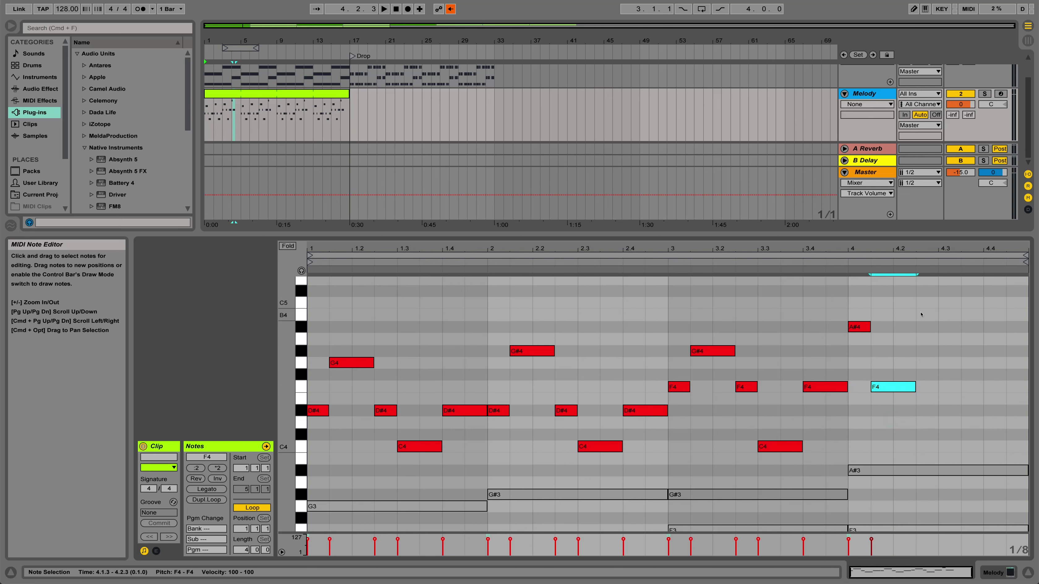
double_click(924, 327)
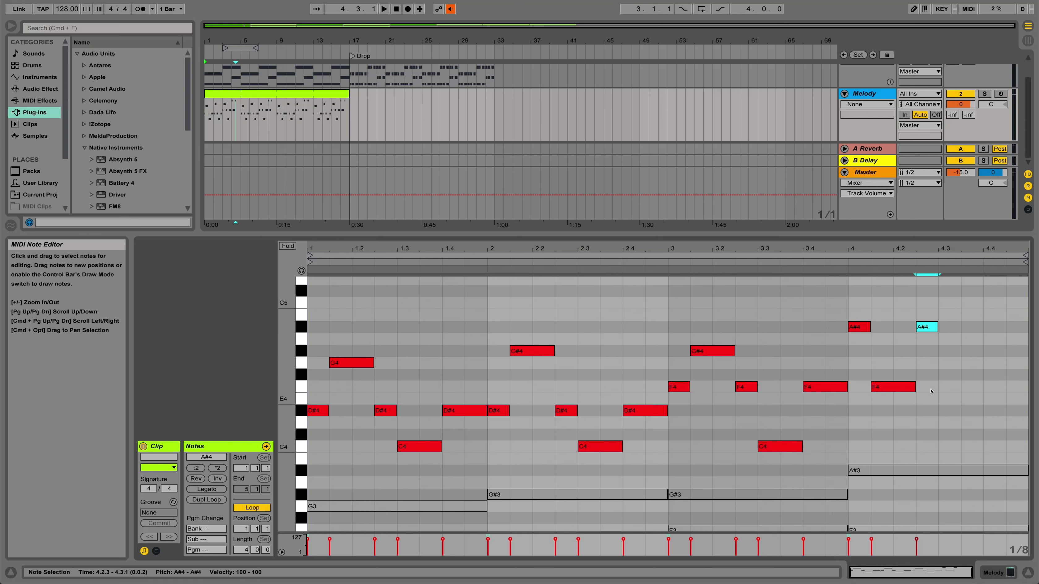
double_click(950, 385)
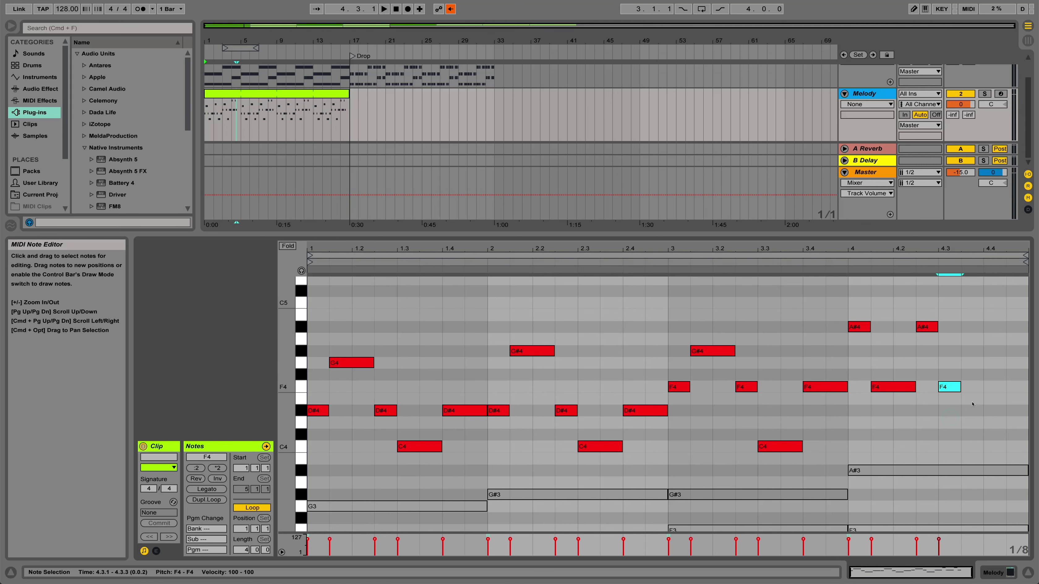
double_click(972, 423)
double_click(995, 386)
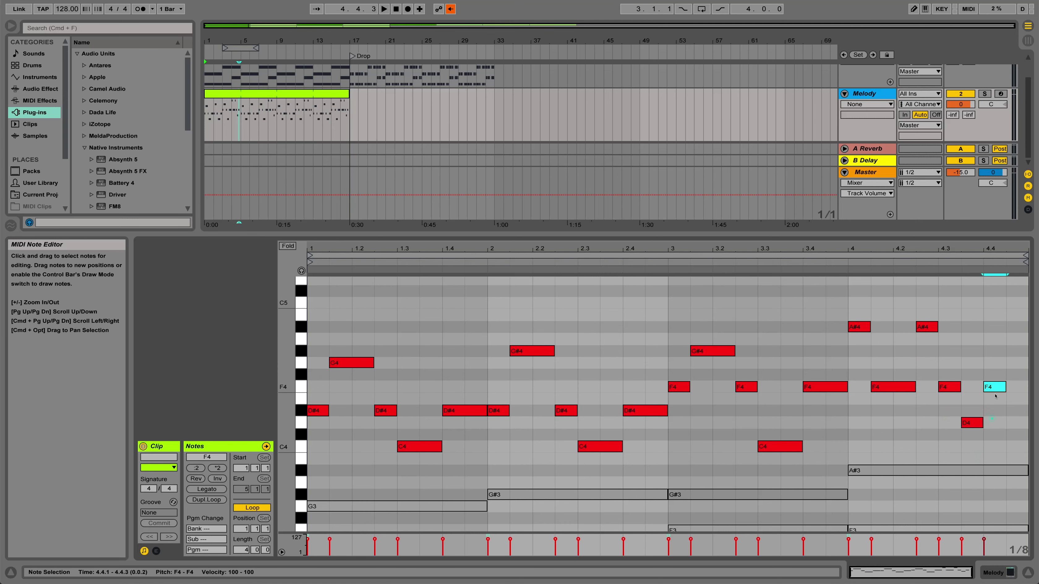
double_click(1014, 422)
left_click(248, 97)
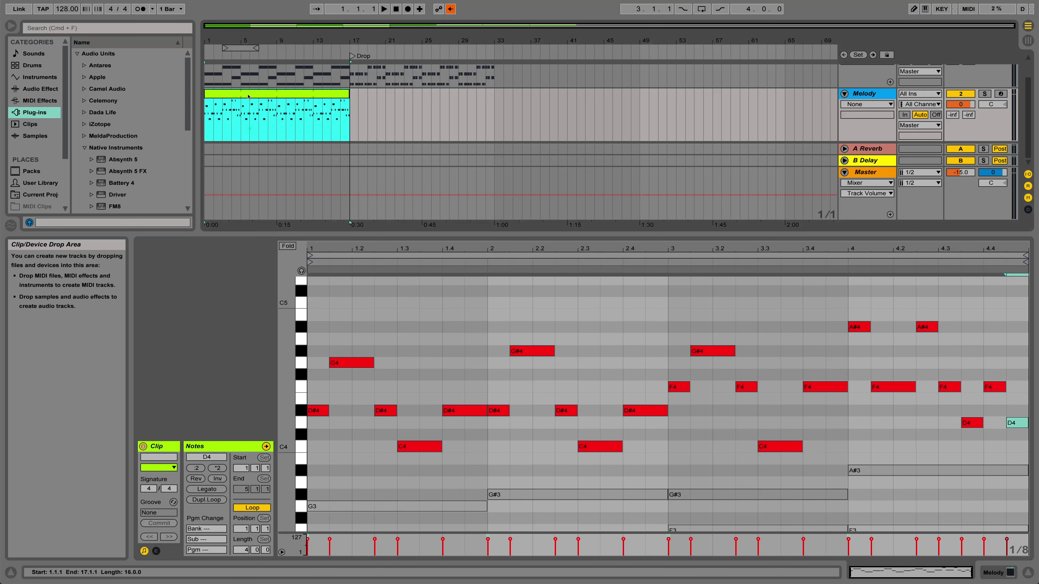
key("space")
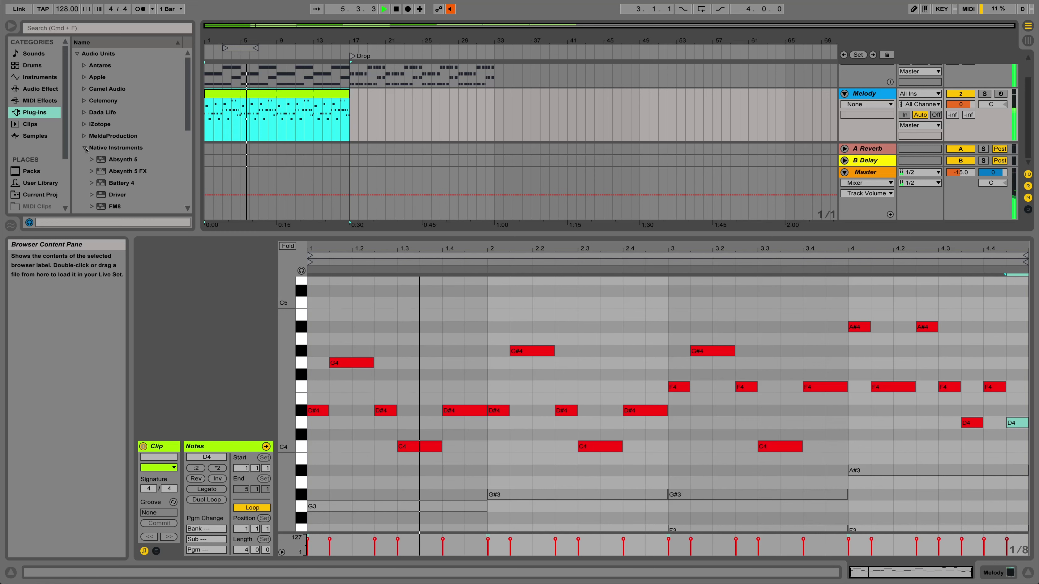
key("space")
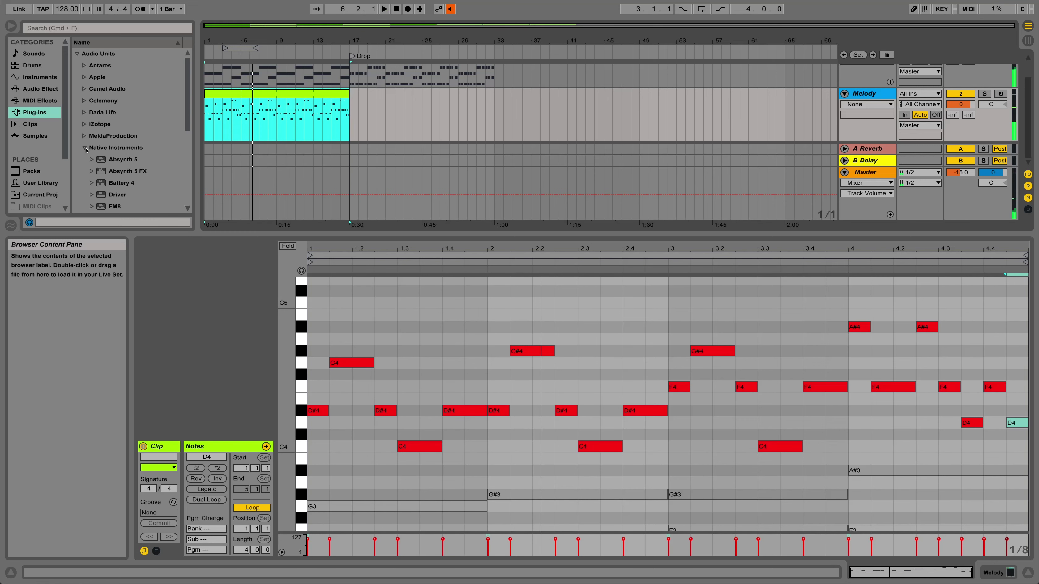